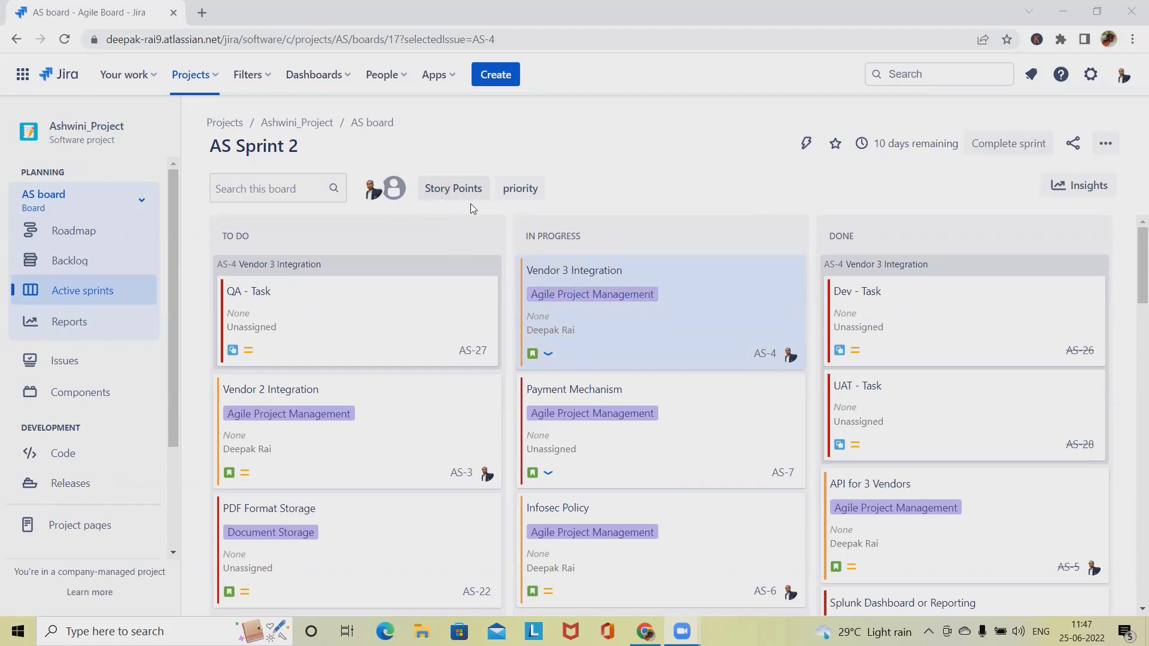
Try the Story Points quick filter alone, then clear all quick filters to show every sprint issue
click(520, 191)
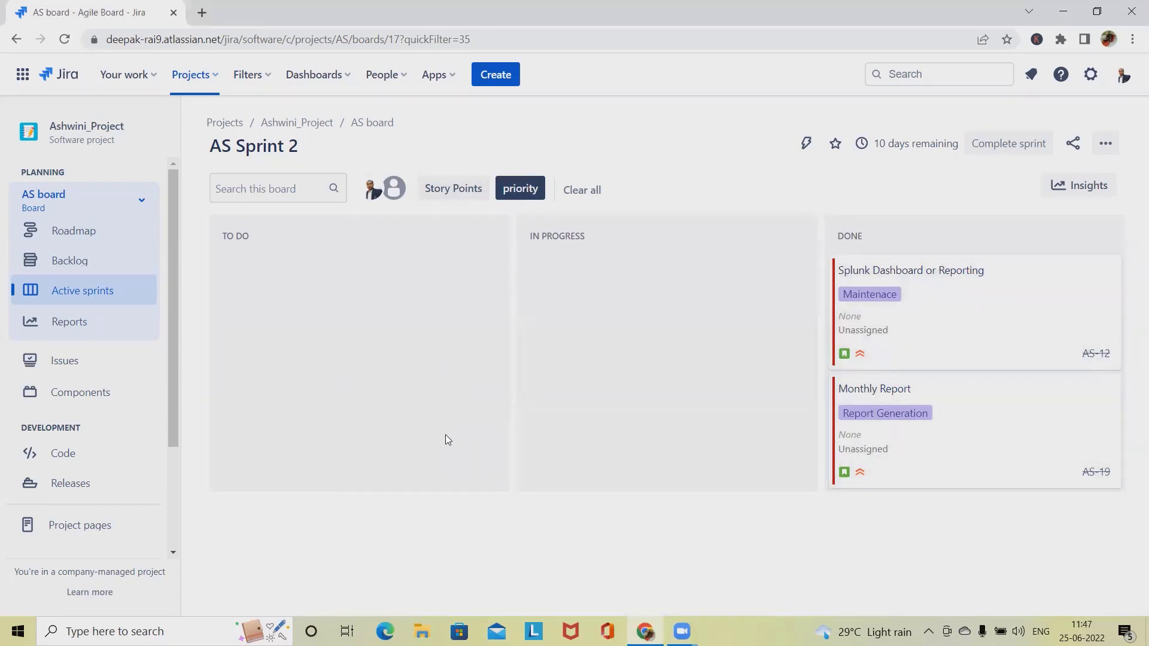
click(462, 193)
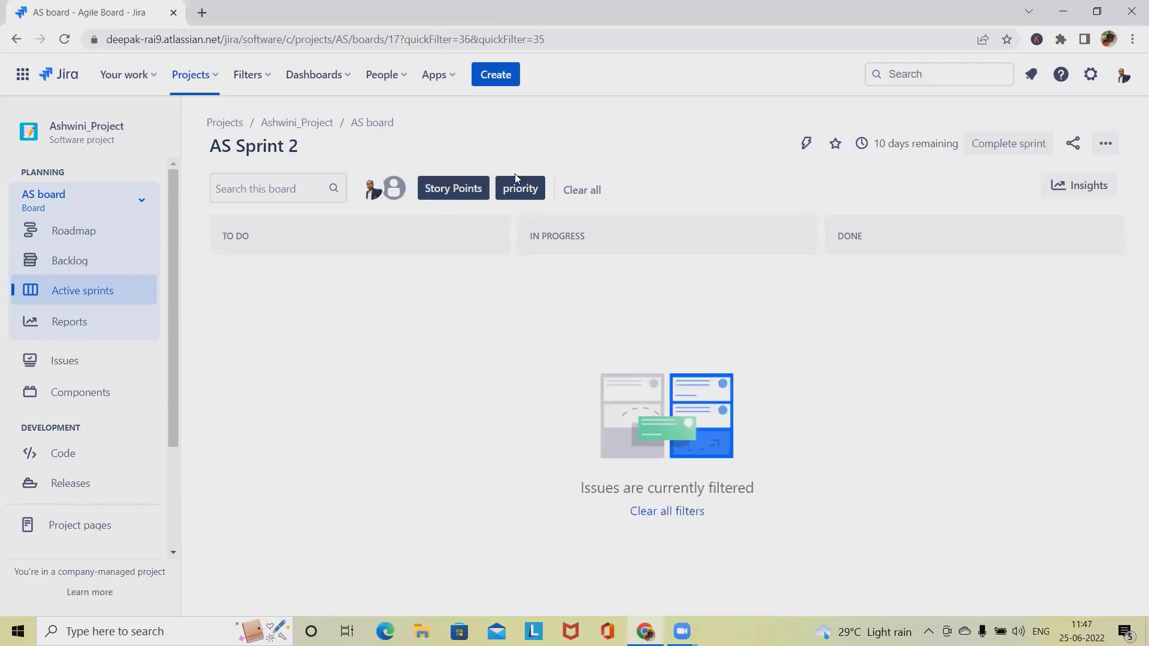
click(522, 190)
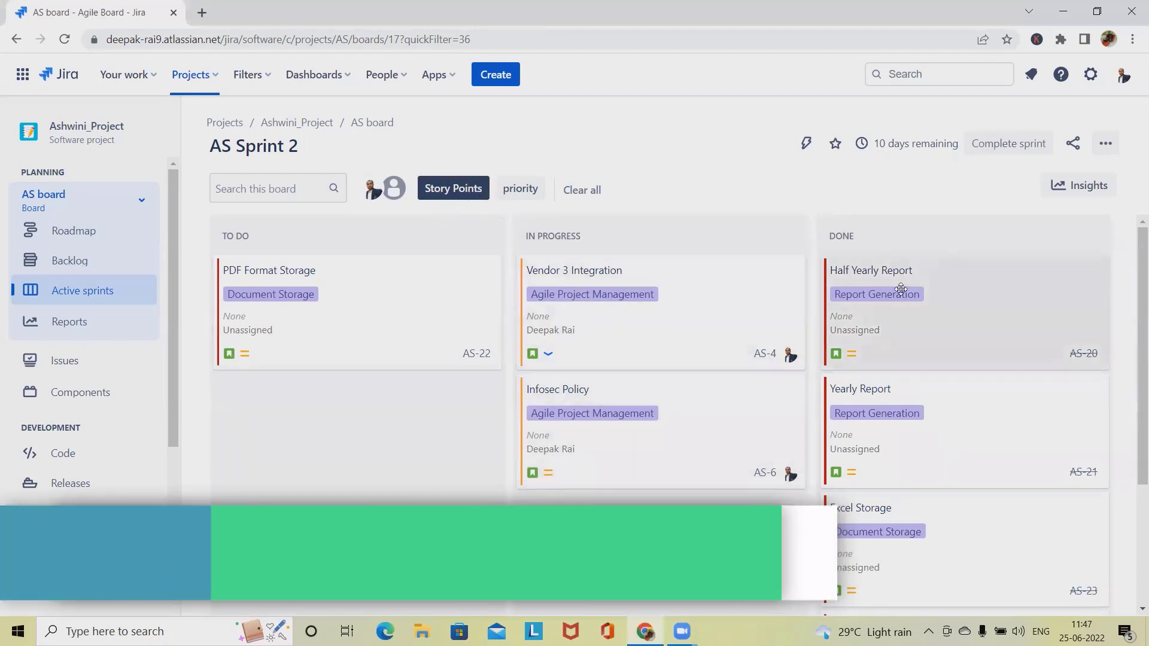
scroll(828, 380, down, 3)
scroll(827, 381, up, 3)
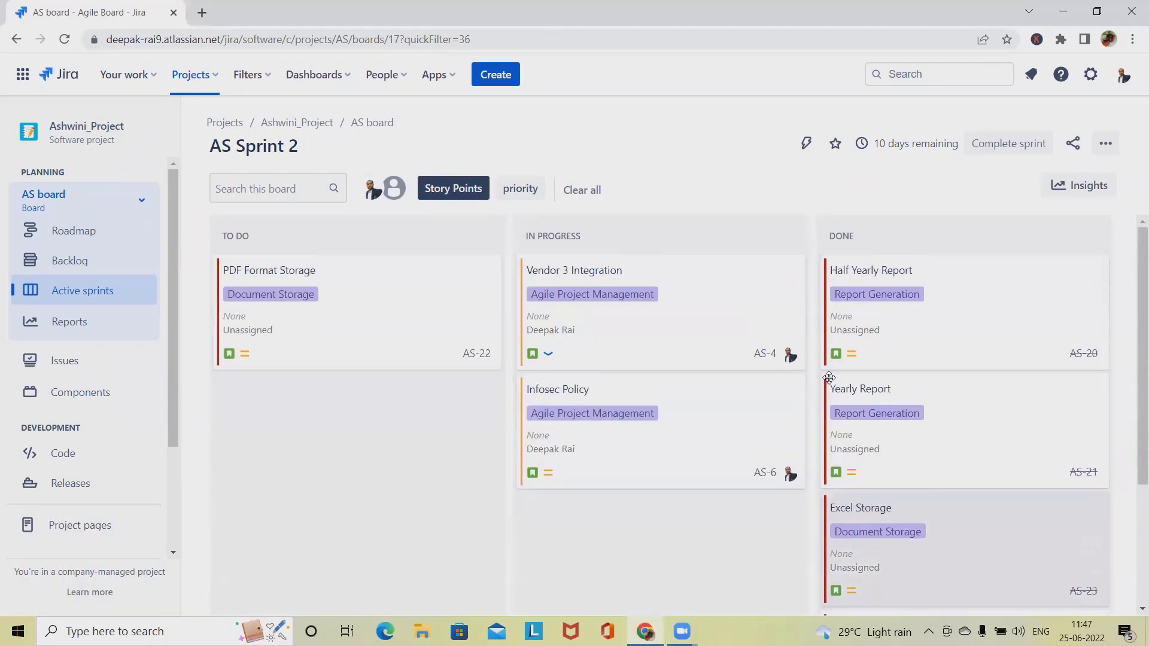
click(585, 192)
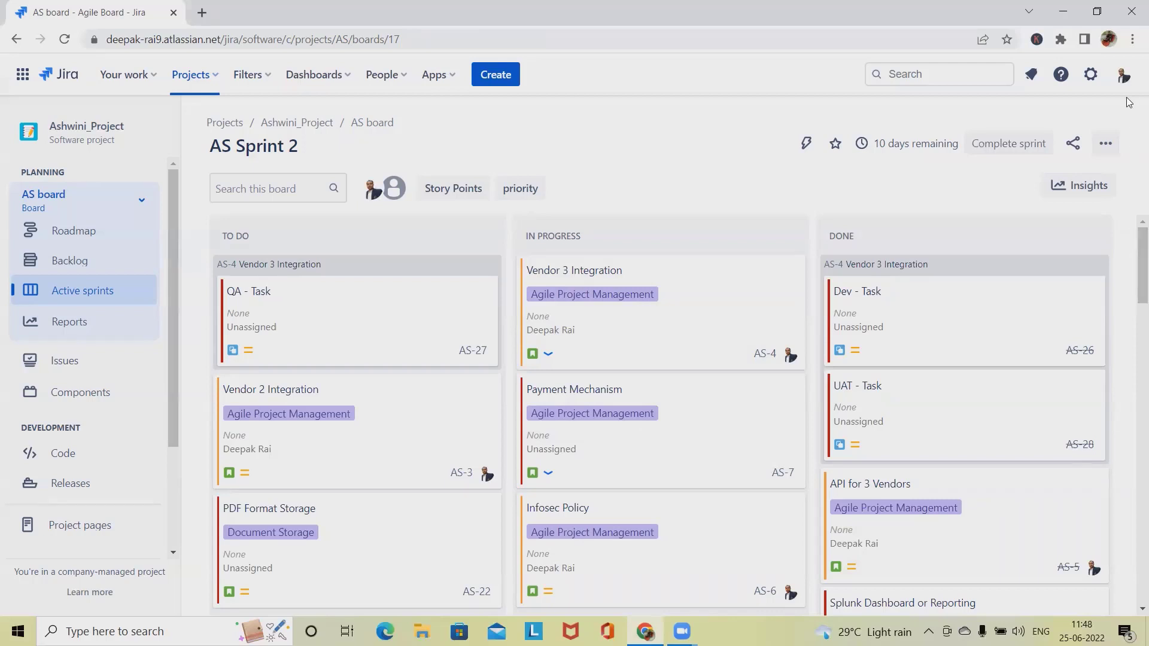
Go to the AS board's Quick Filters settings
click(1110, 148)
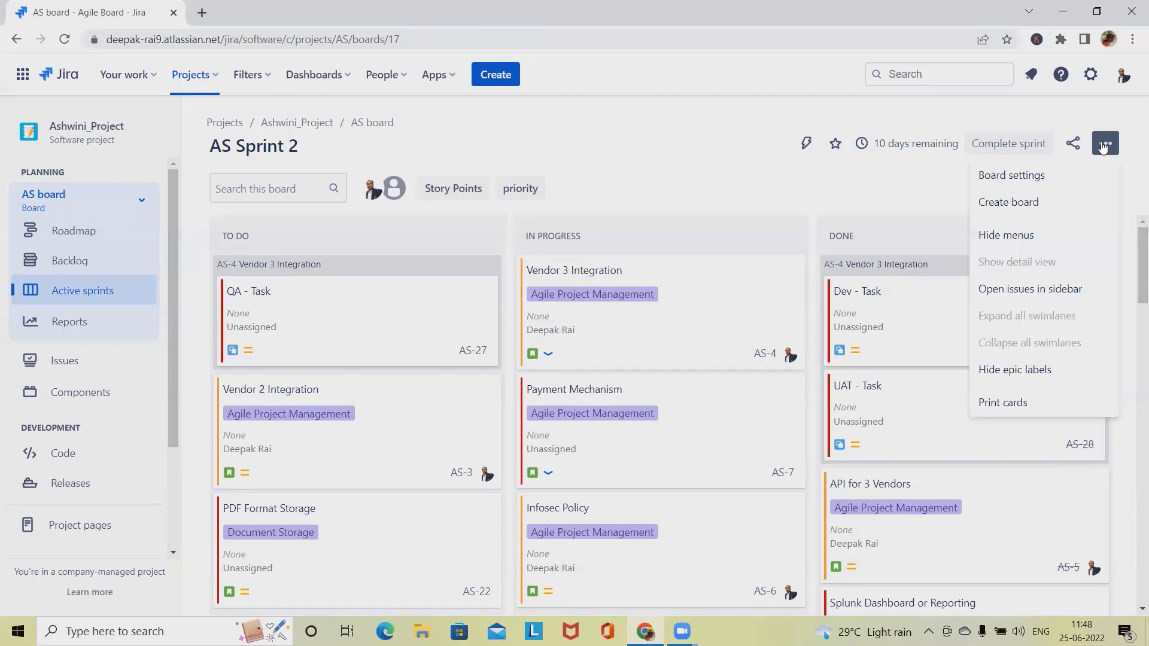
click(1055, 184)
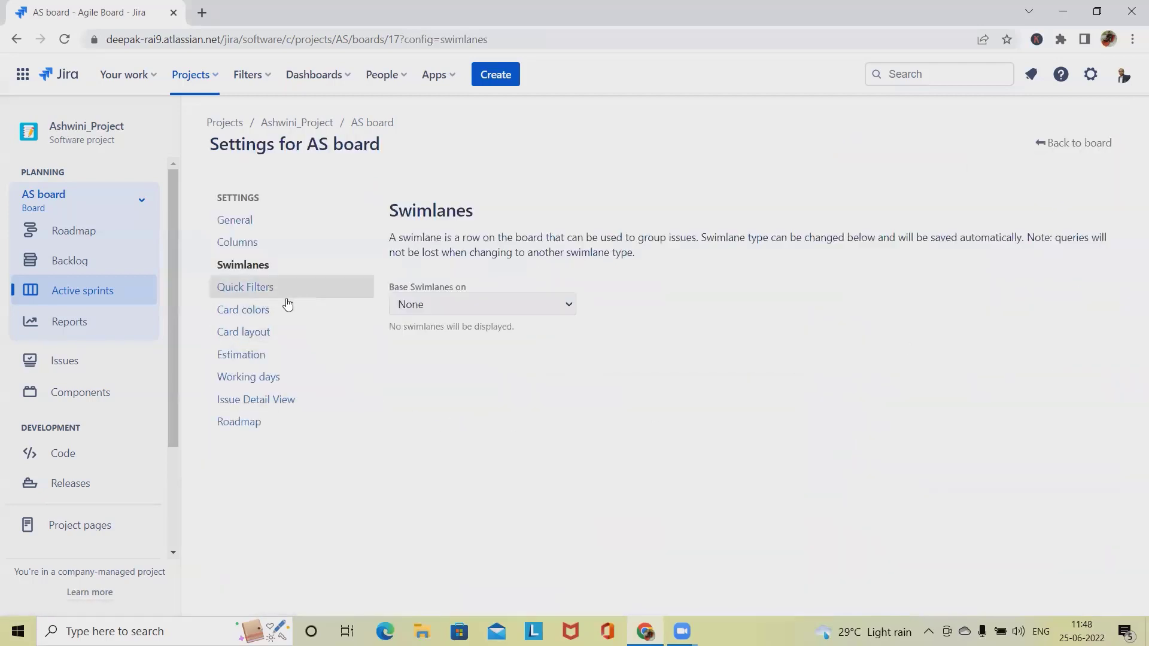
click(257, 288)
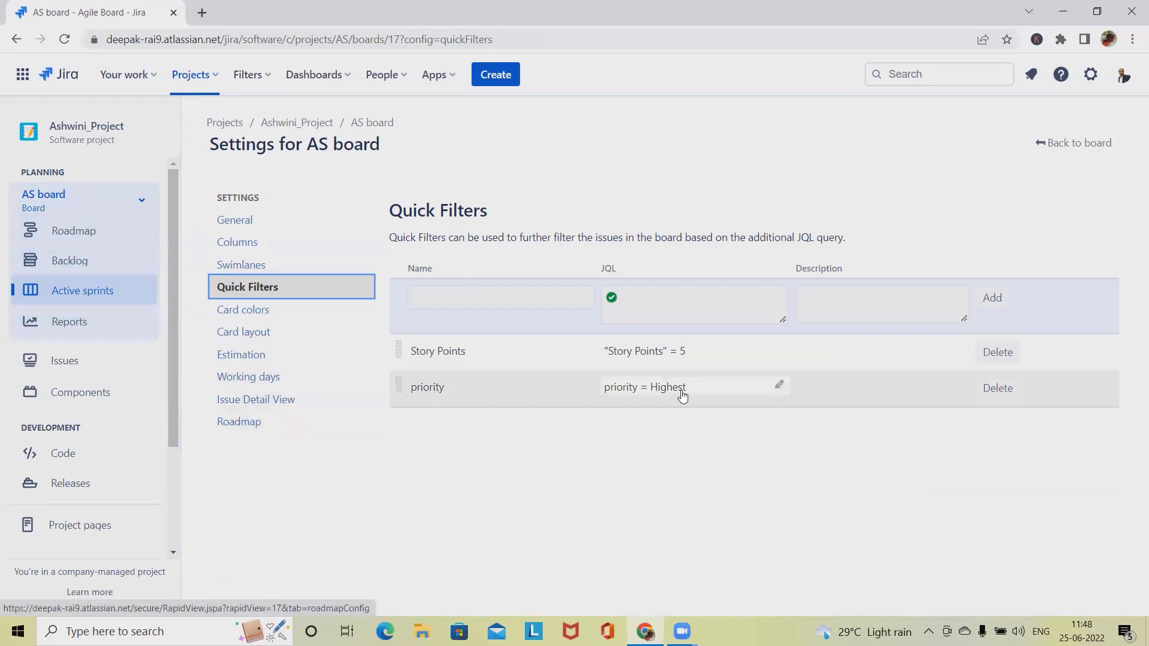
mouse_move(649, 388)
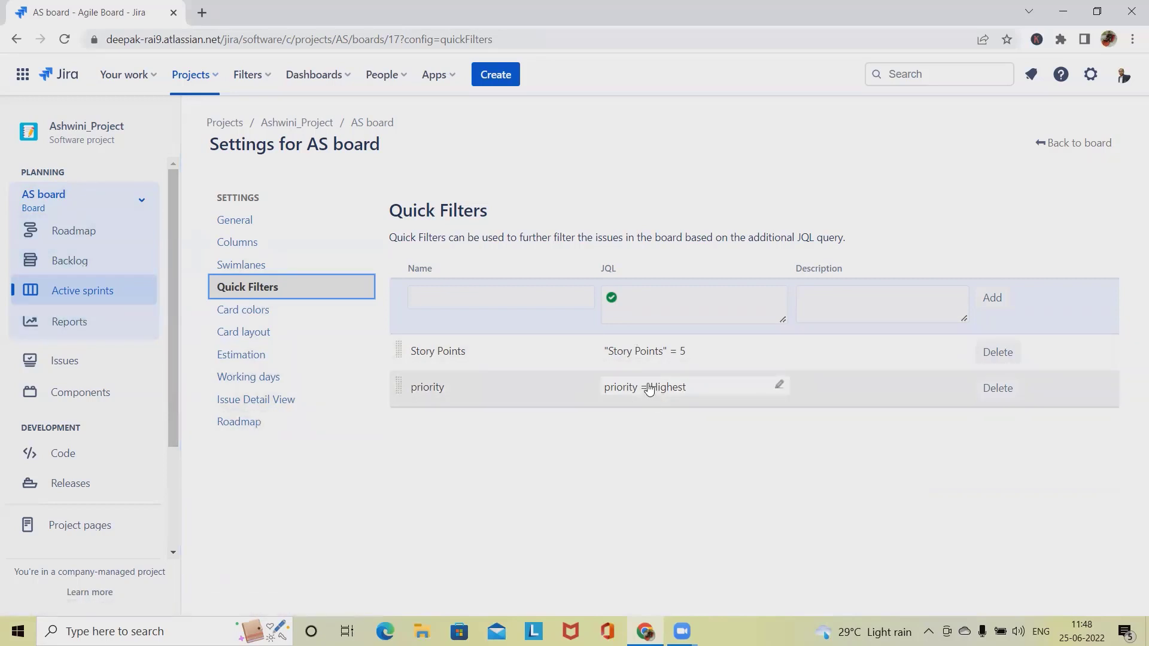
Delete the Story Points and priority quick filters, confirming each deletion
click(988, 353)
click(659, 413)
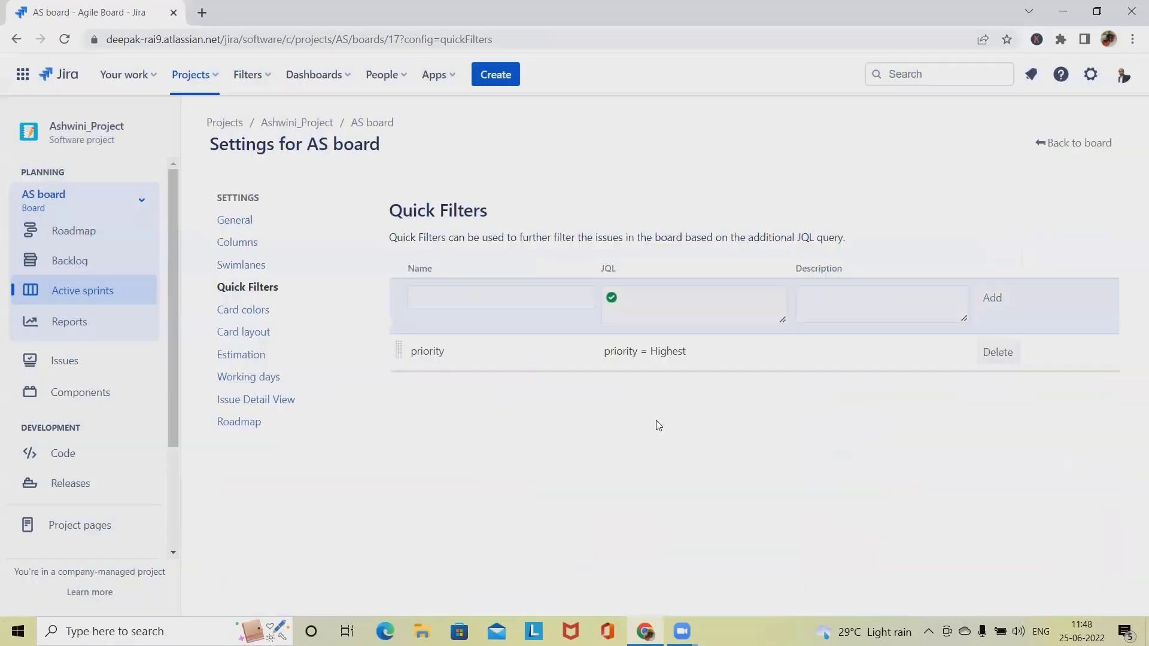
click(1006, 359)
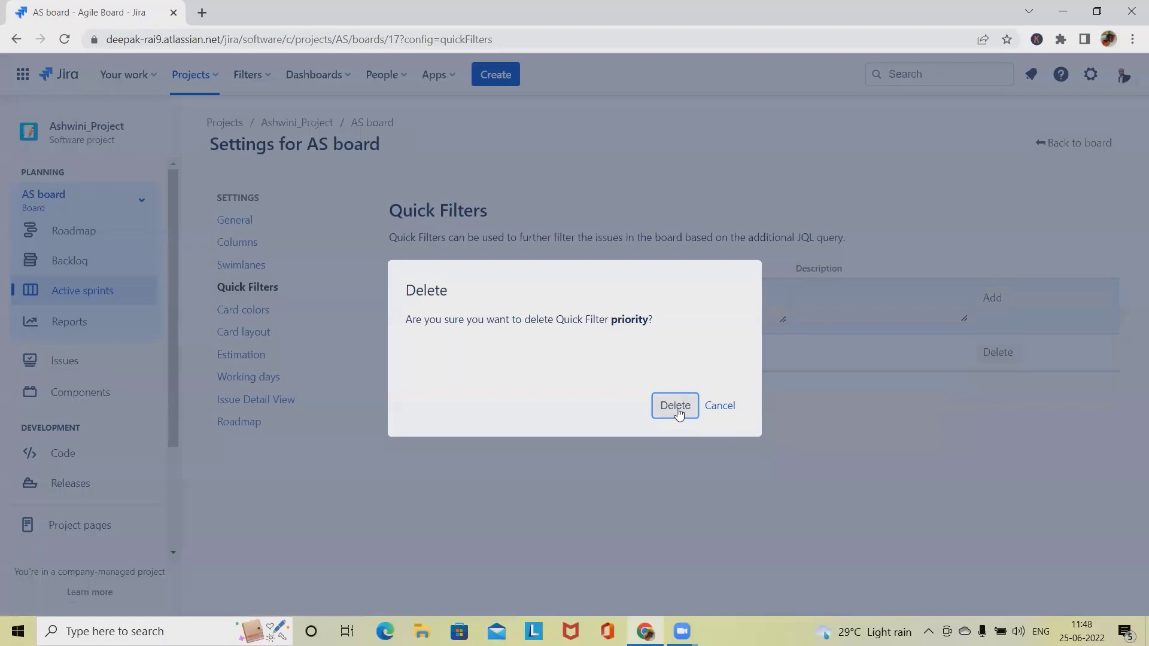
click(676, 406)
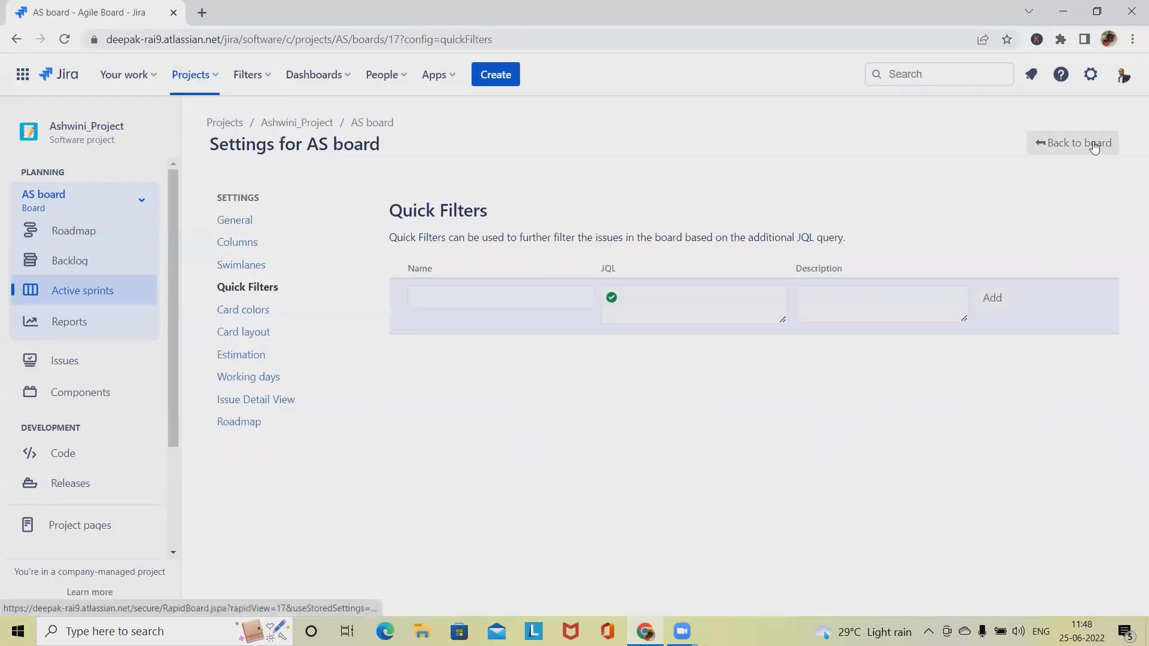
Check the AS board has no quick filters, then start a new filter in Quick Filters settings
click(1102, 143)
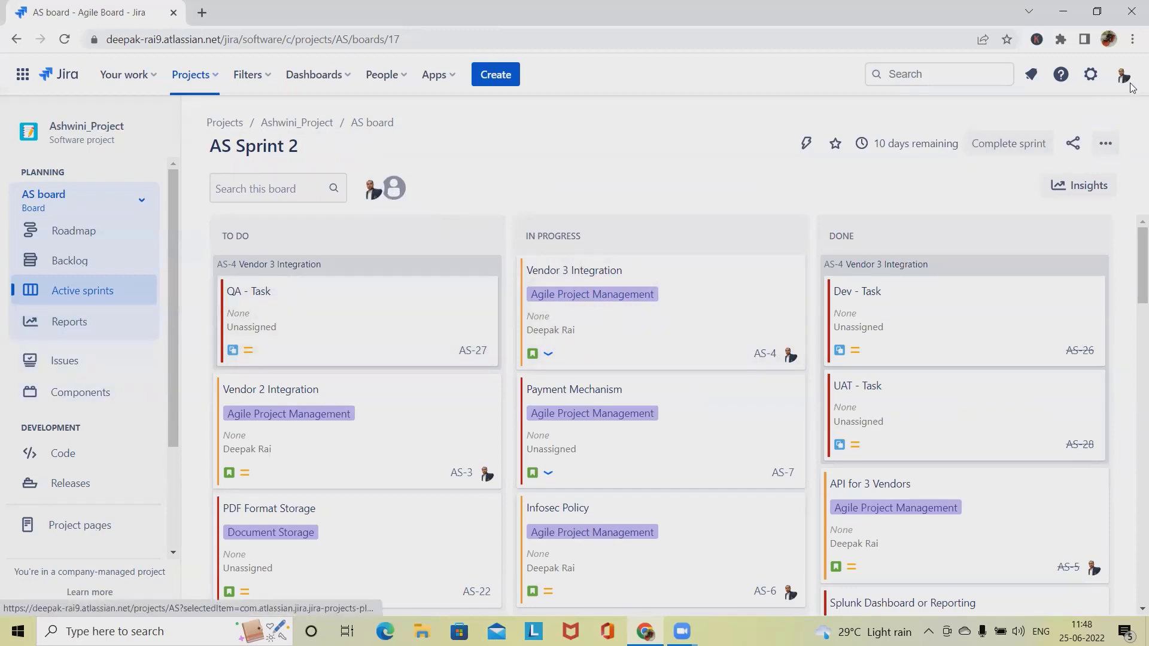
click(1106, 143)
click(1023, 175)
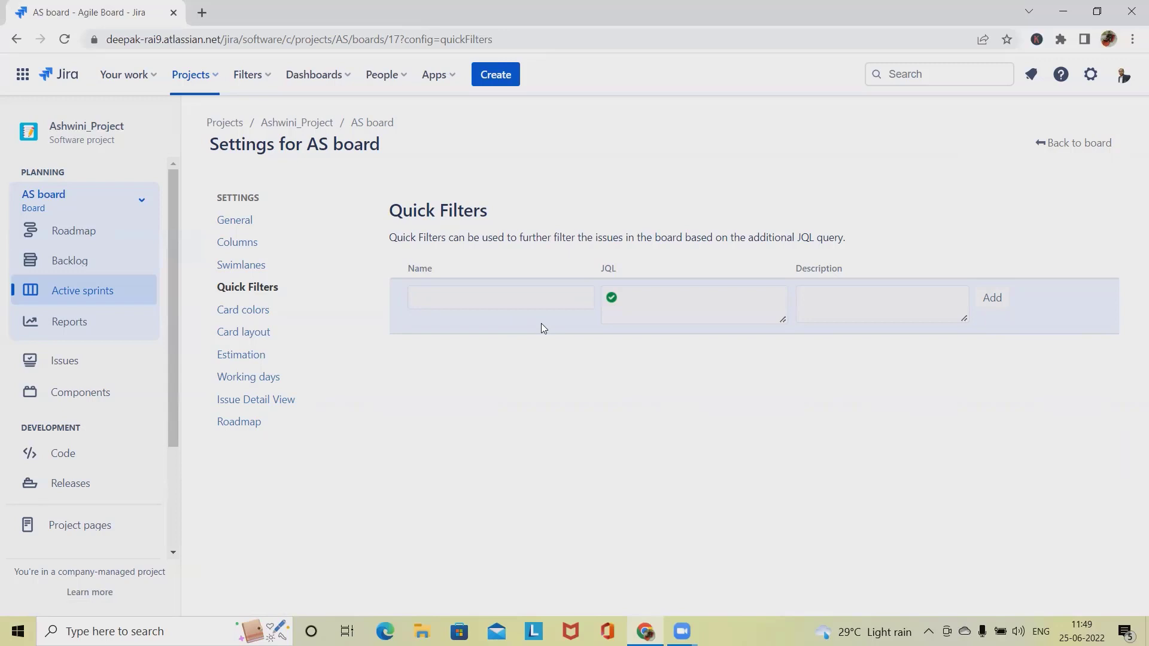
click(486, 293)
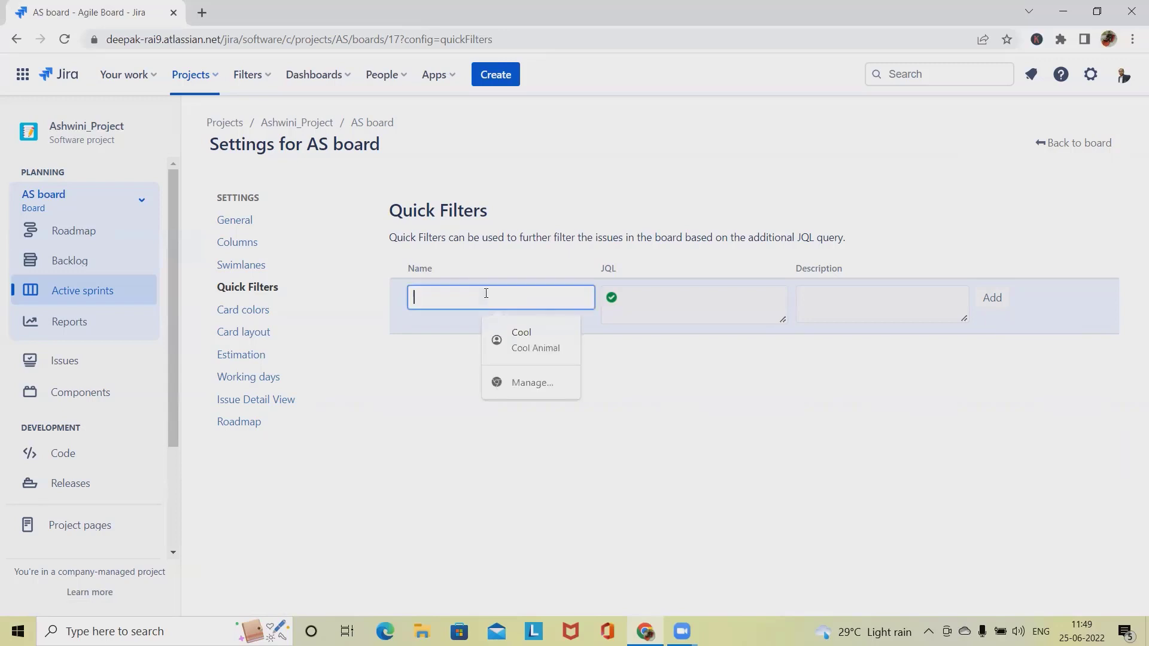
Name the new quick filter 'Priority' and begin its JQL with 'priority ='
text(Pr)
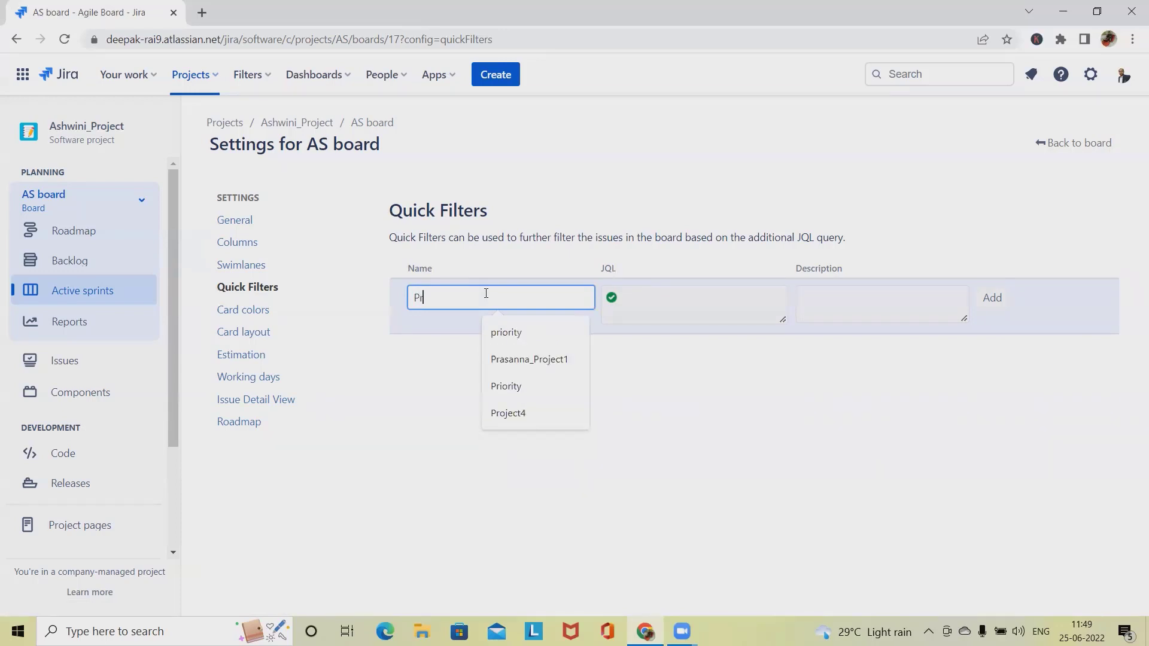
text(iority)
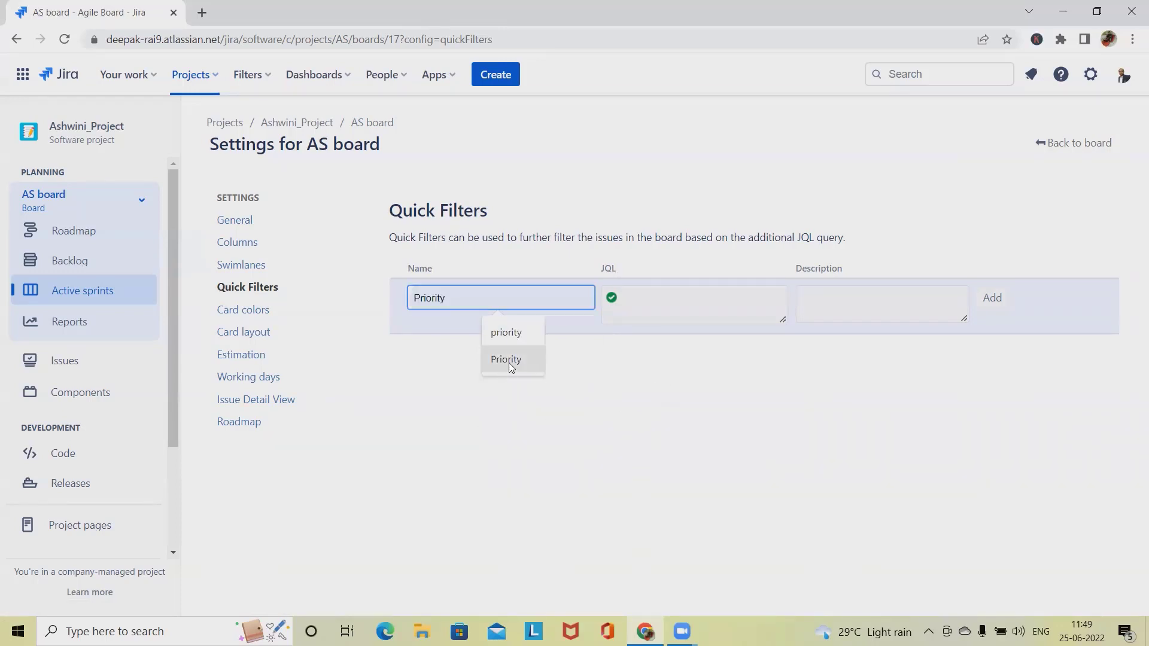
click(509, 361)
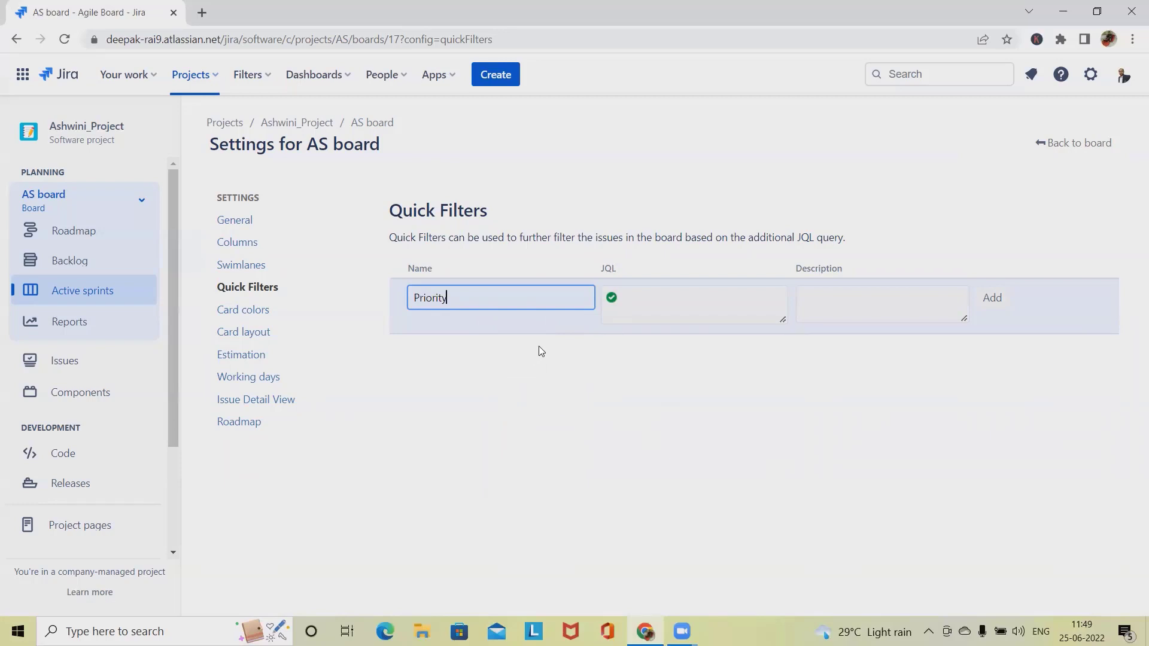
click(643, 303)
text(p)
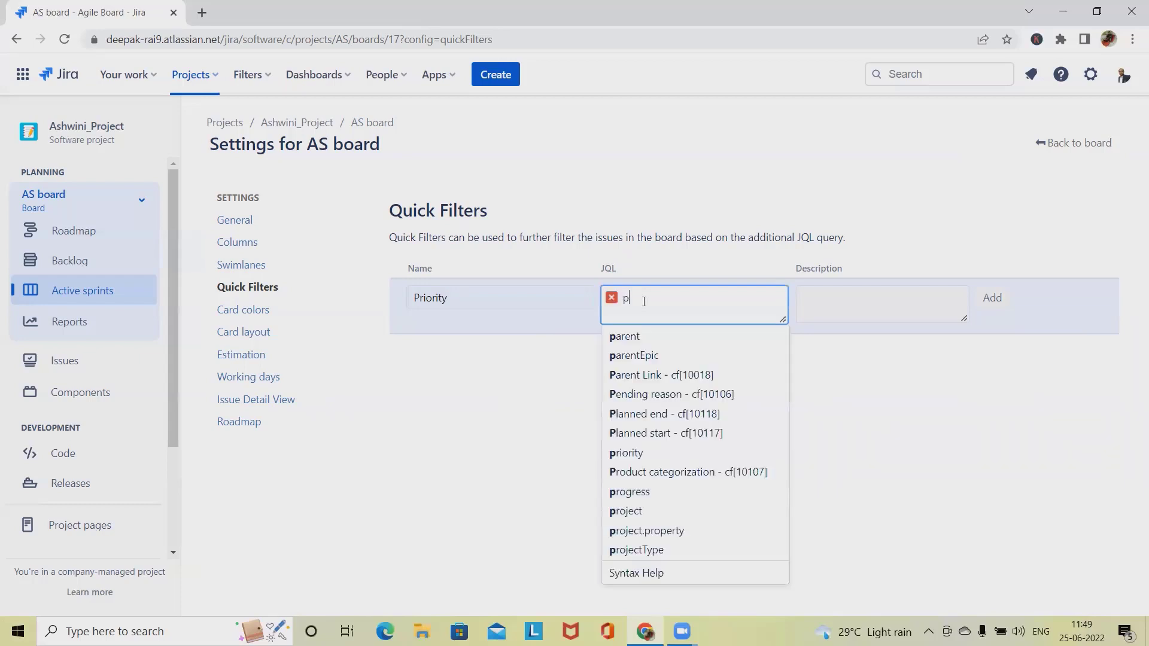
text(ro)
key(BackSpace)
text(iority)
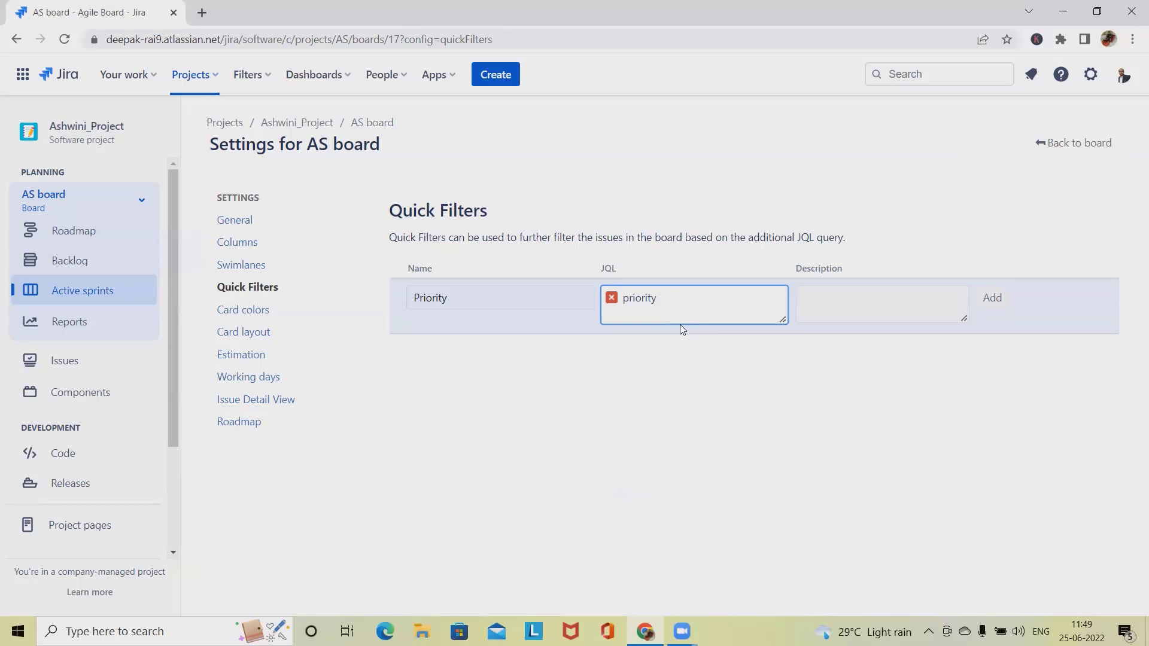
text( =)
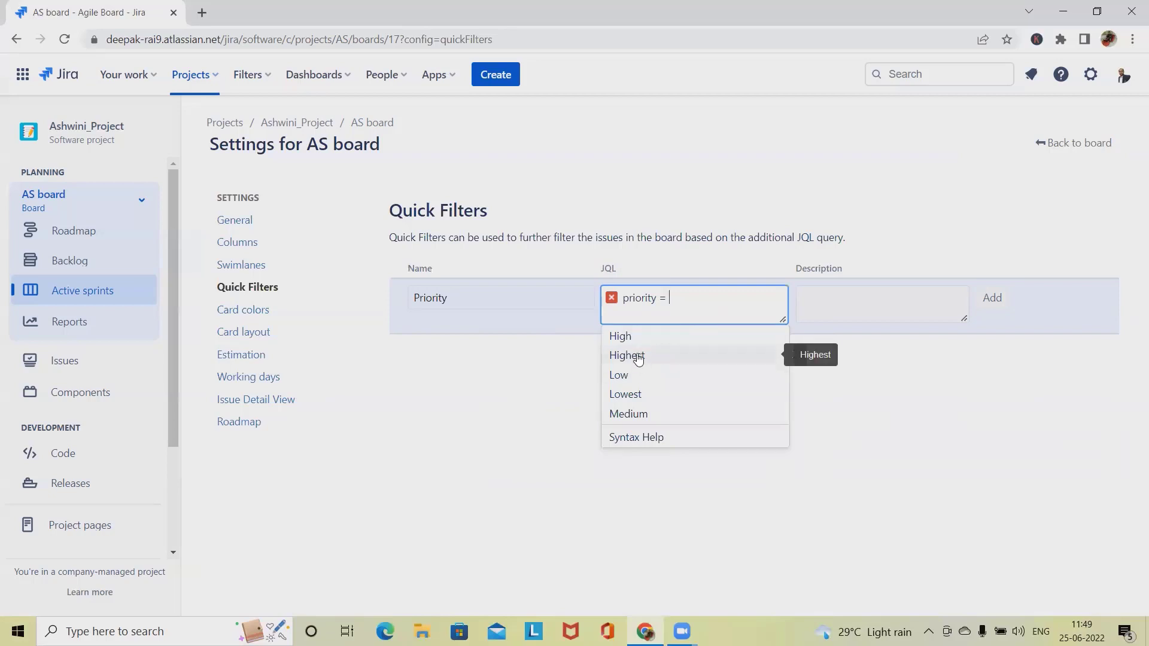
Complete the query as 'priority in (Highest, High)' and add the Priority filter
click(652, 357)
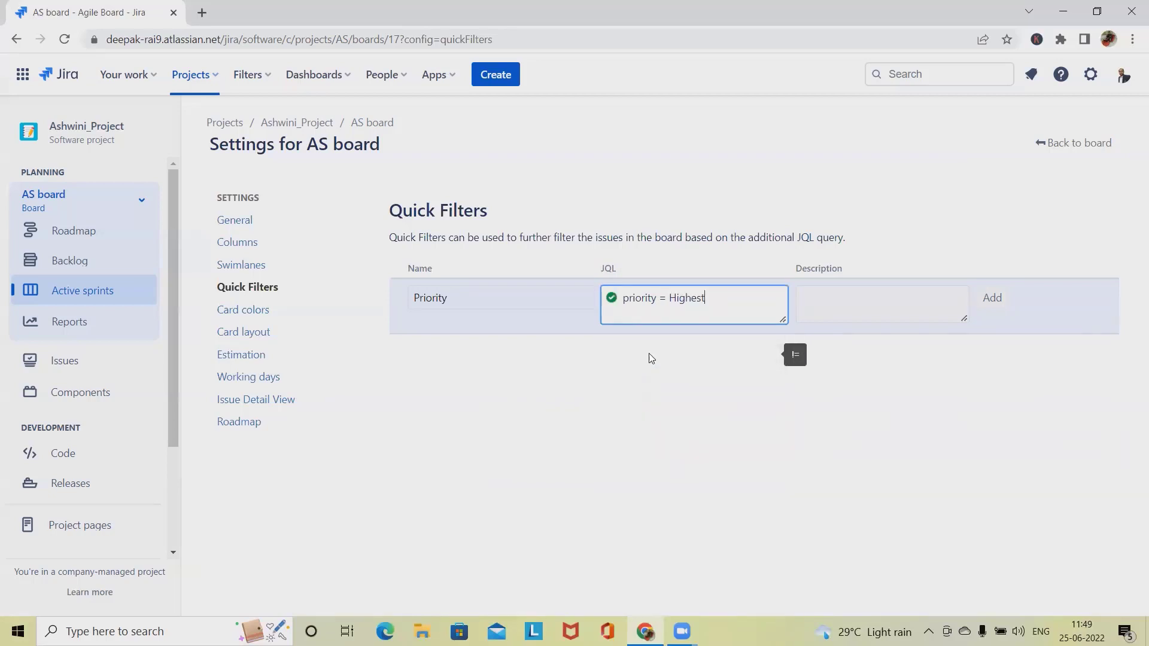
click(669, 299)
key(BackSpace)
key(BackSpace)
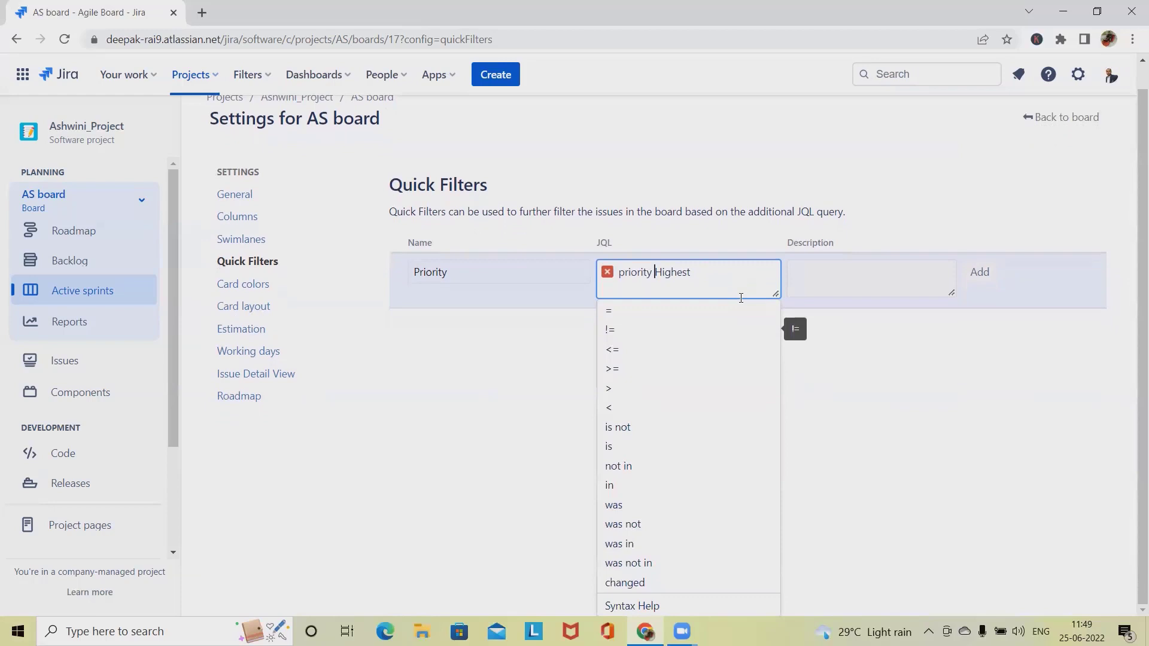
text(in )
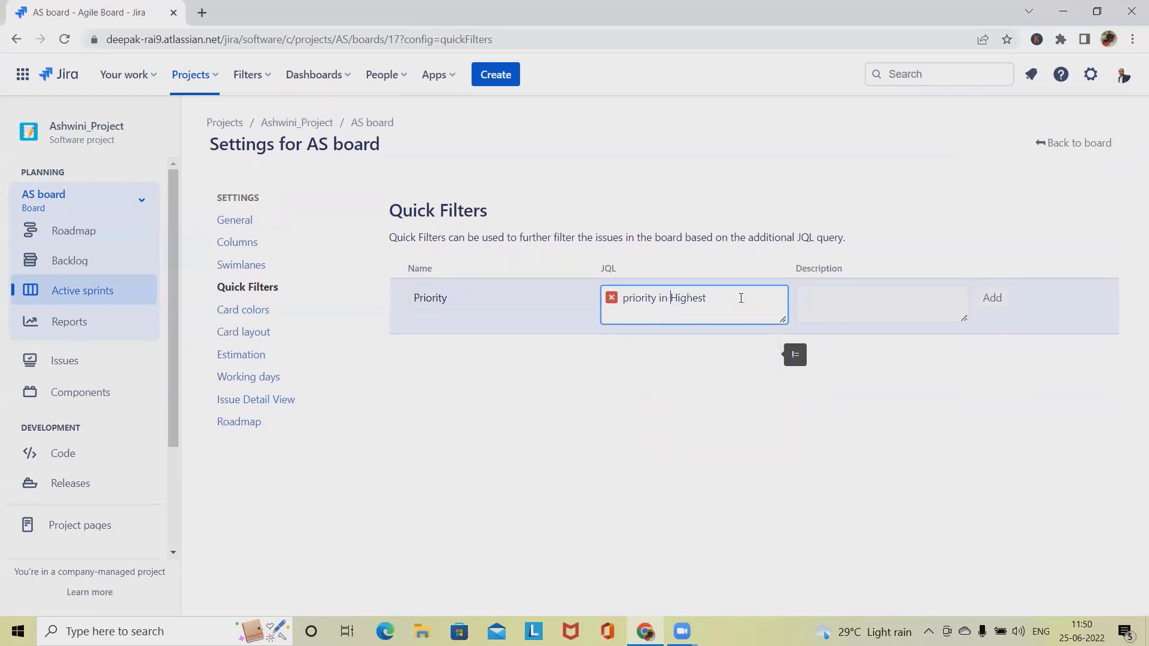
text(()
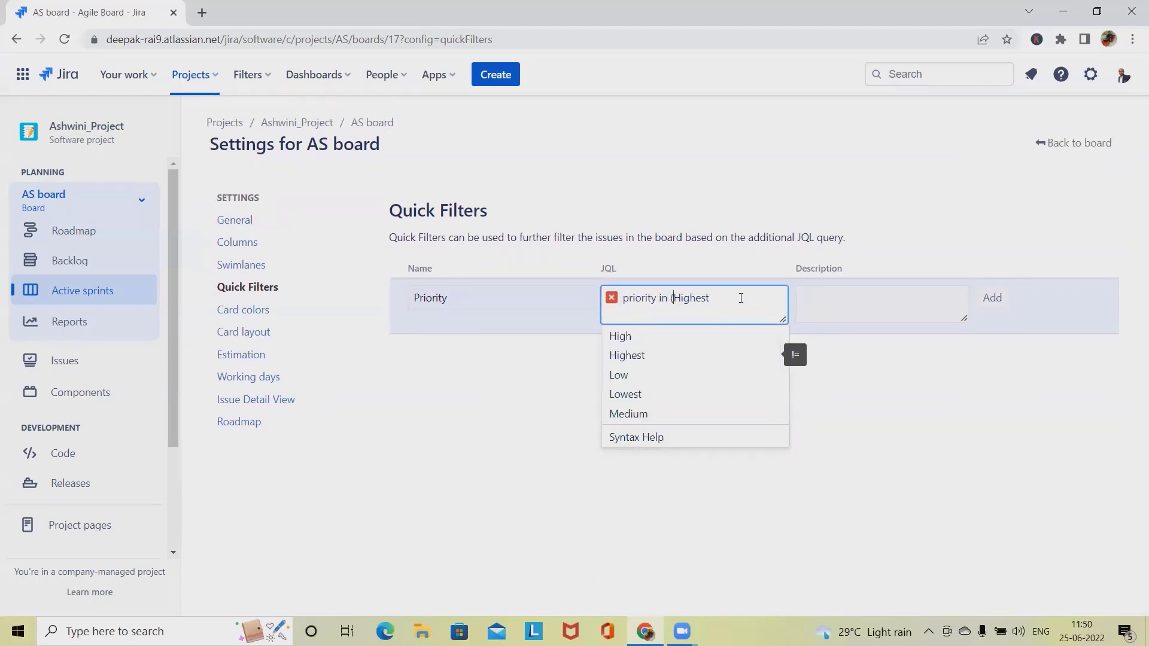
click(741, 297)
click(756, 334)
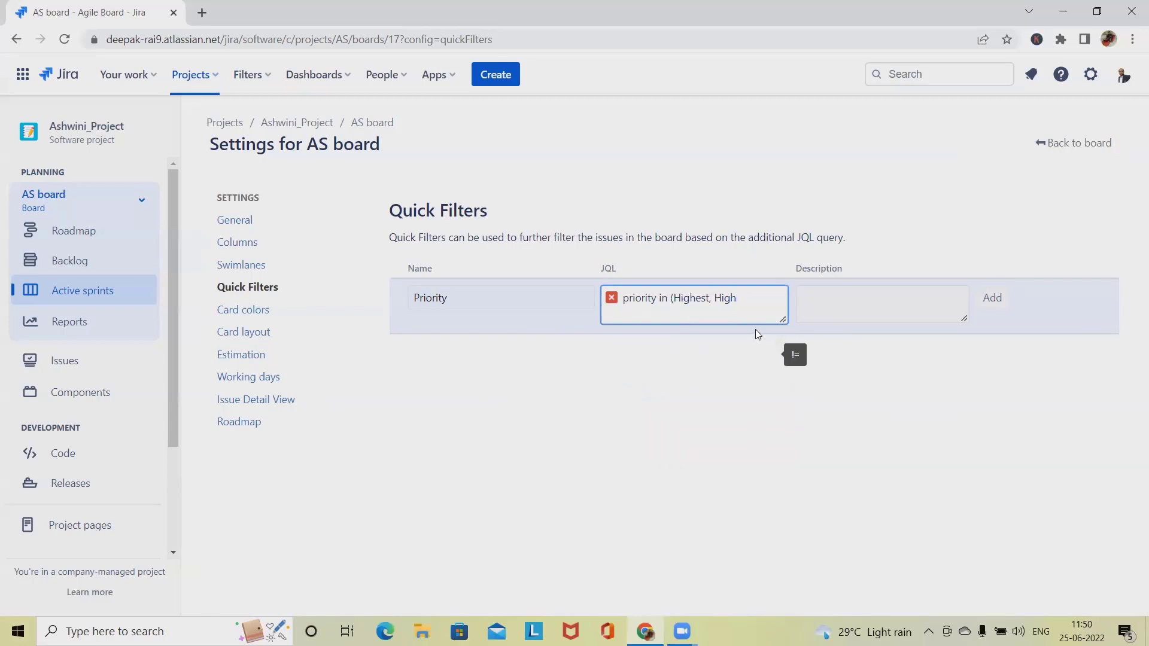
text())
click(861, 301)
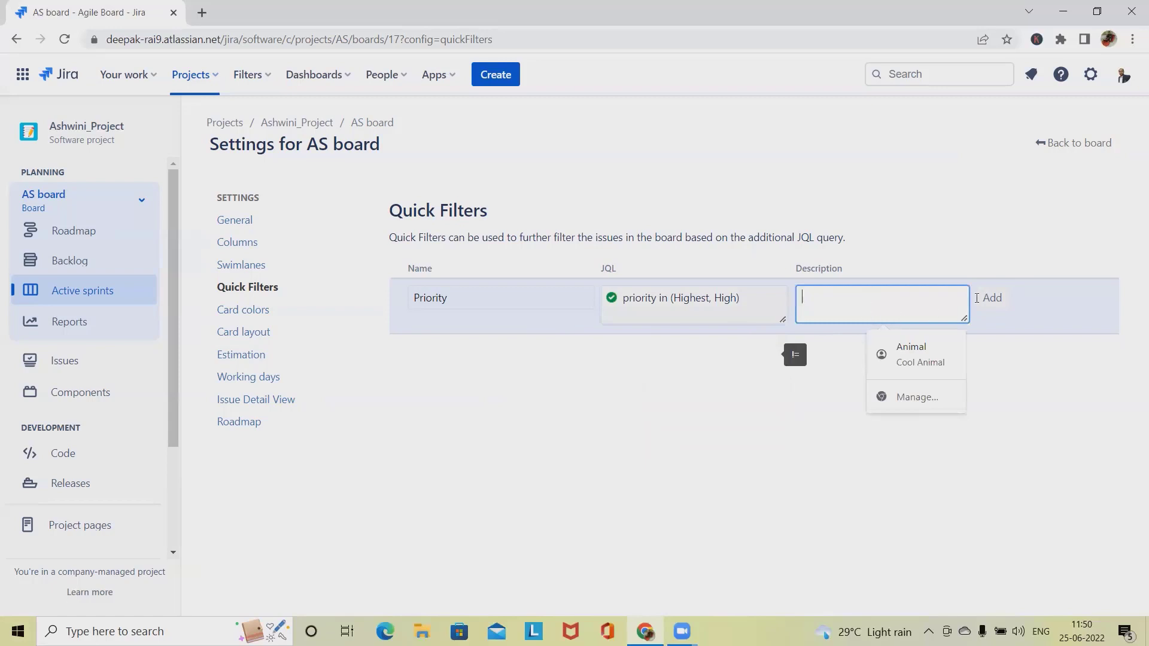
click(997, 300)
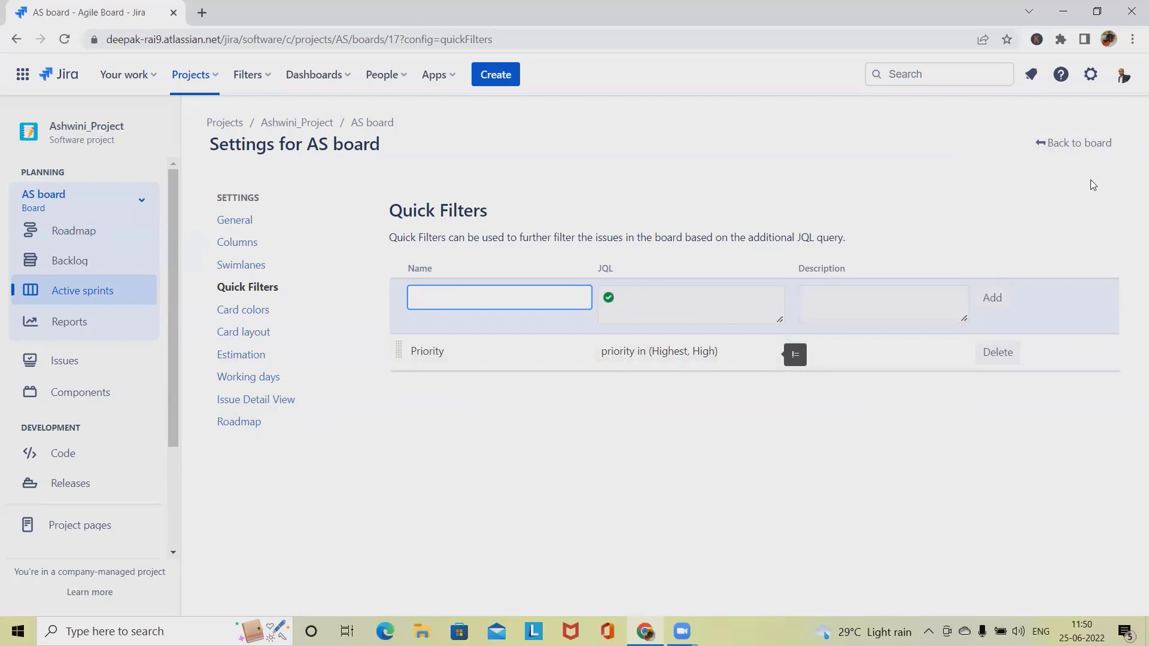
Toggle the Priority filter on the AS board, showing AS-12 and AS-19, then reopen Quick Filters settings
click(1078, 143)
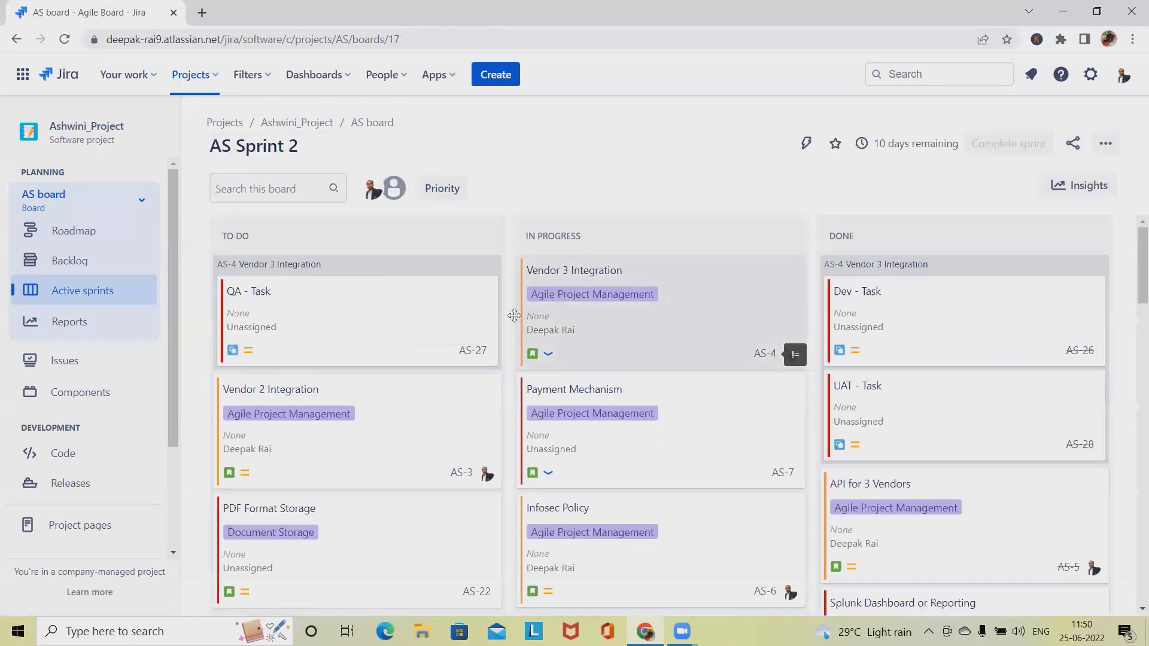
click(446, 188)
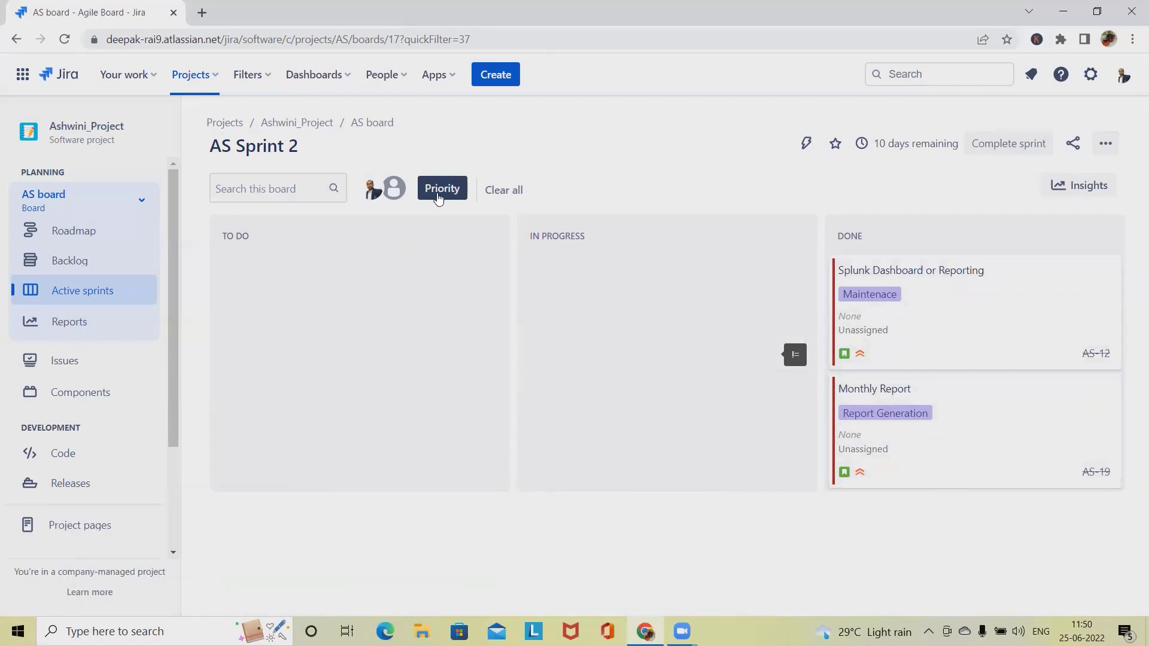
click(1106, 144)
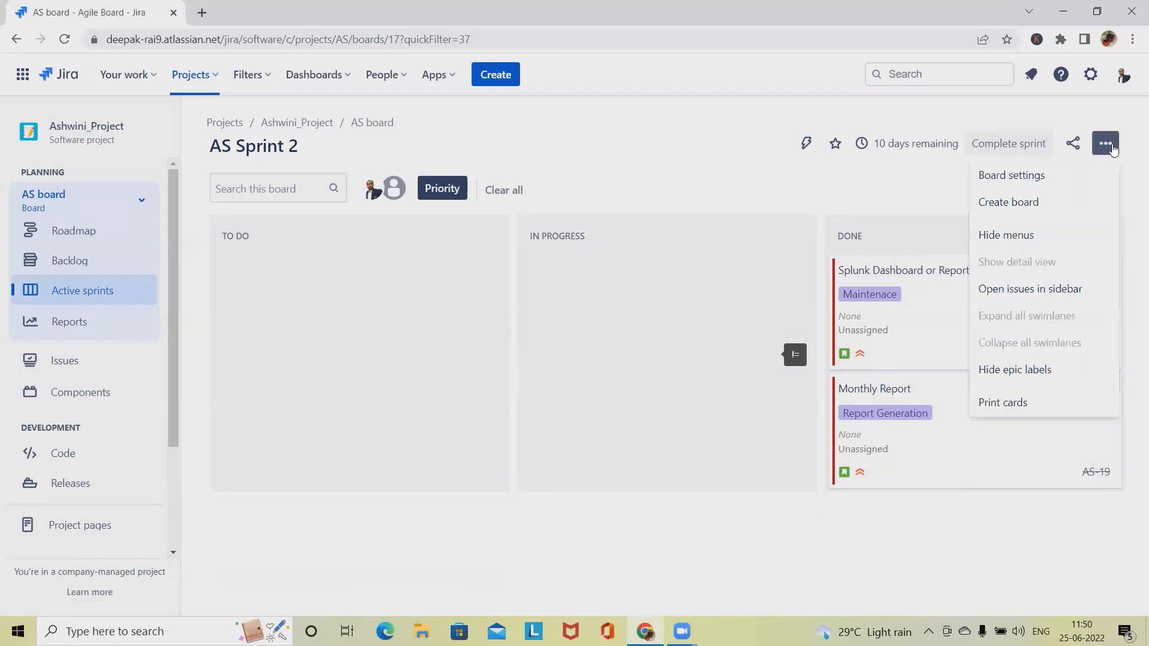
click(503, 189)
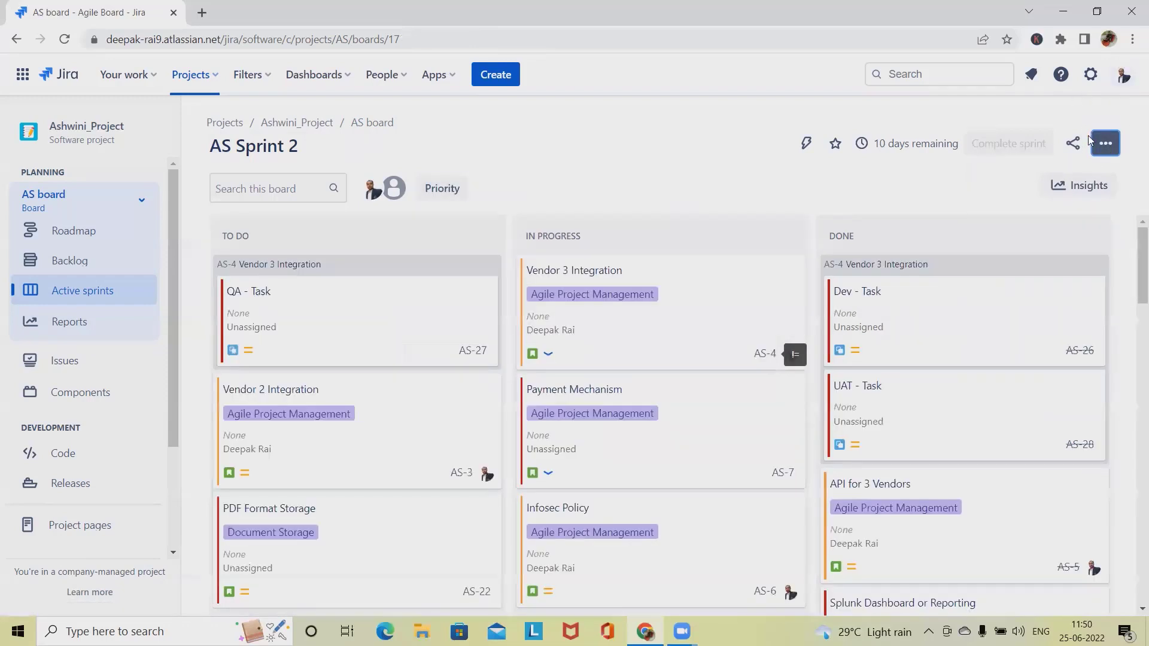
click(1106, 146)
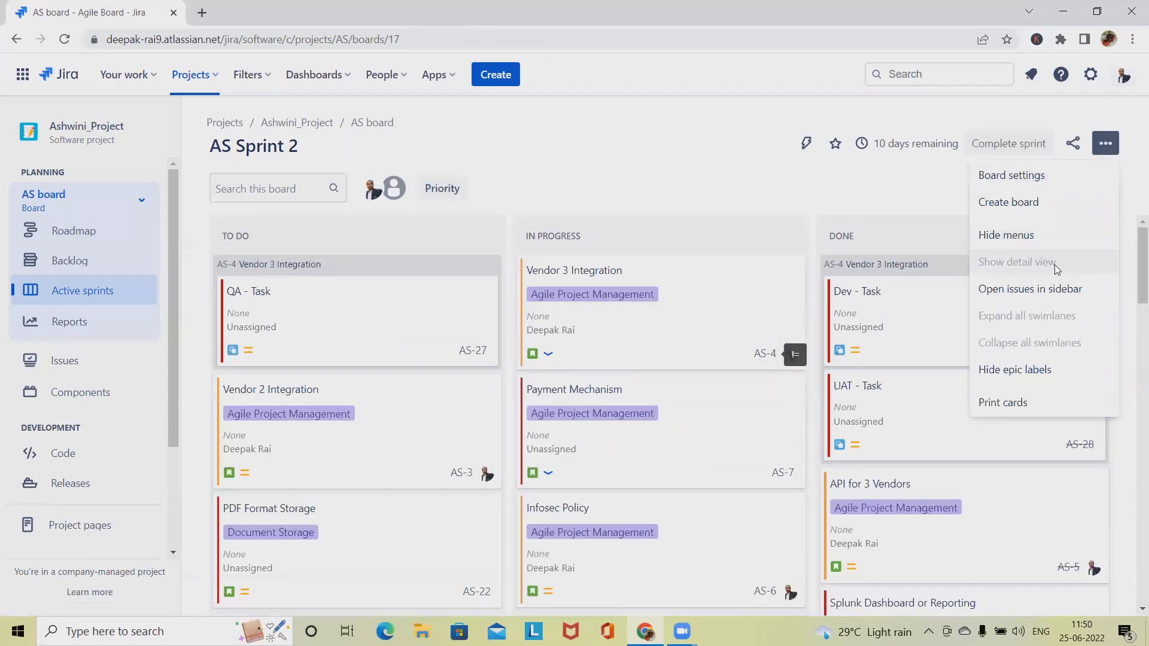
click(1035, 178)
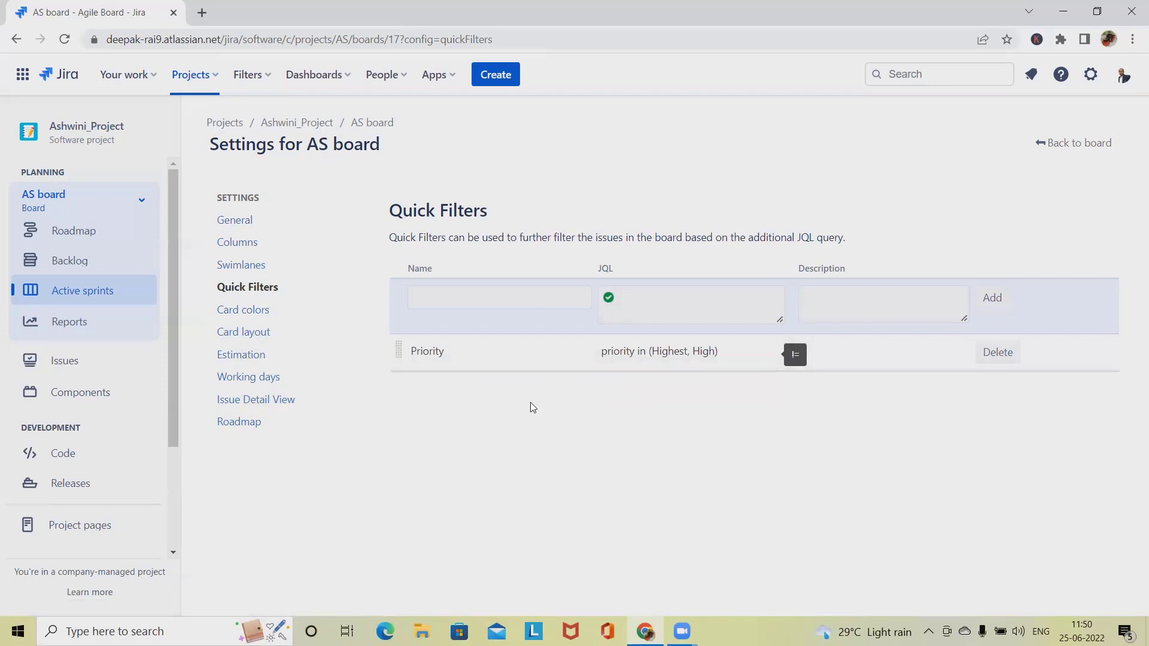
mouse_move(427, 351)
click(582, 350)
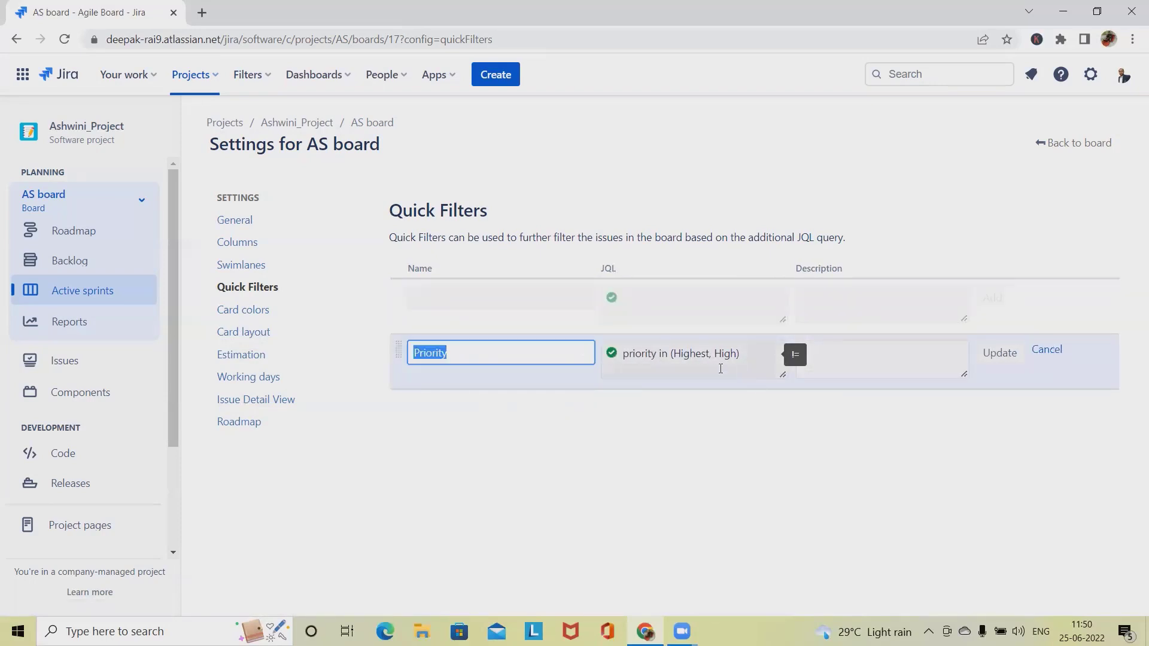
click(475, 392)
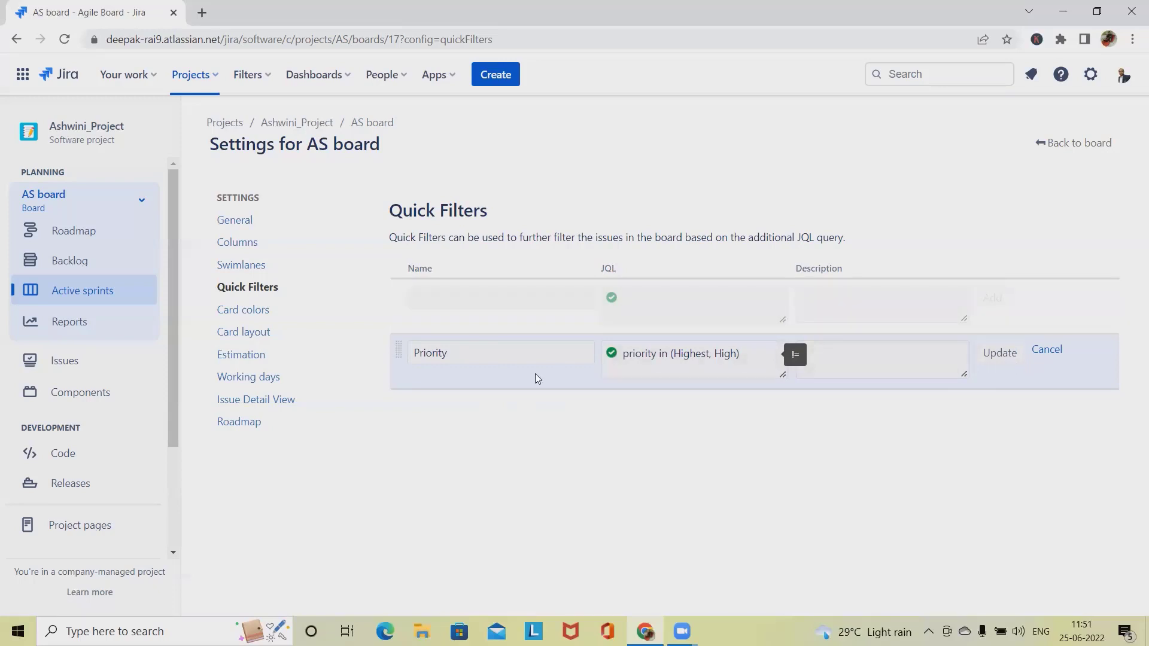
click(1016, 363)
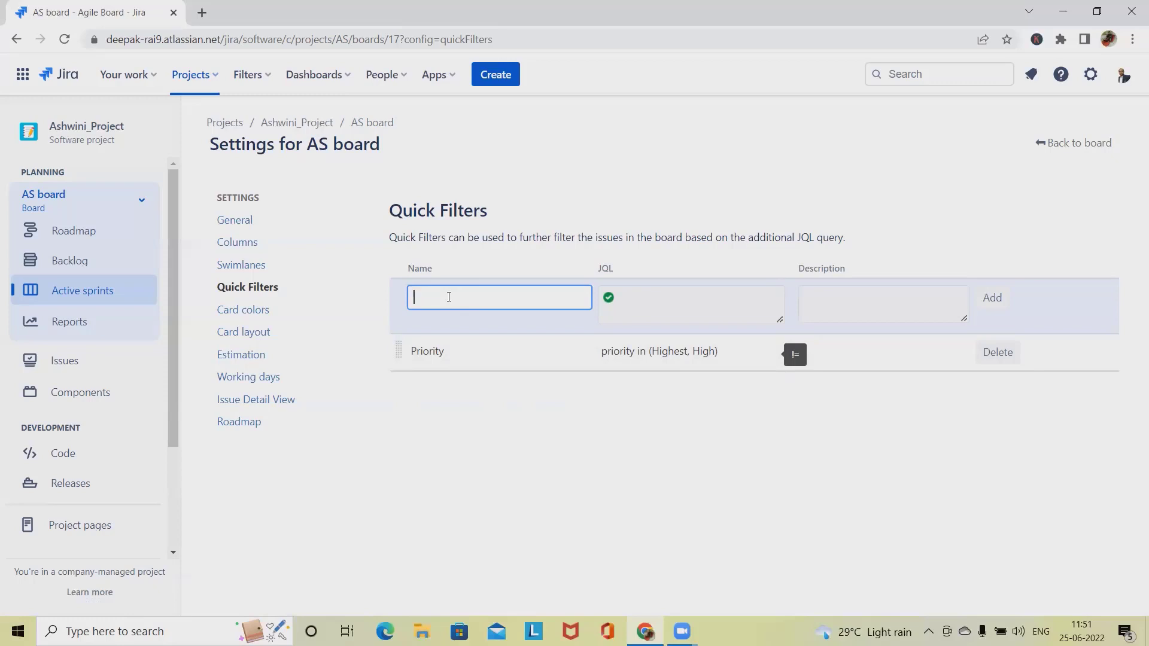
Add a 'story points' quick filter with JQL '"Story Points" = 3'
text(S)
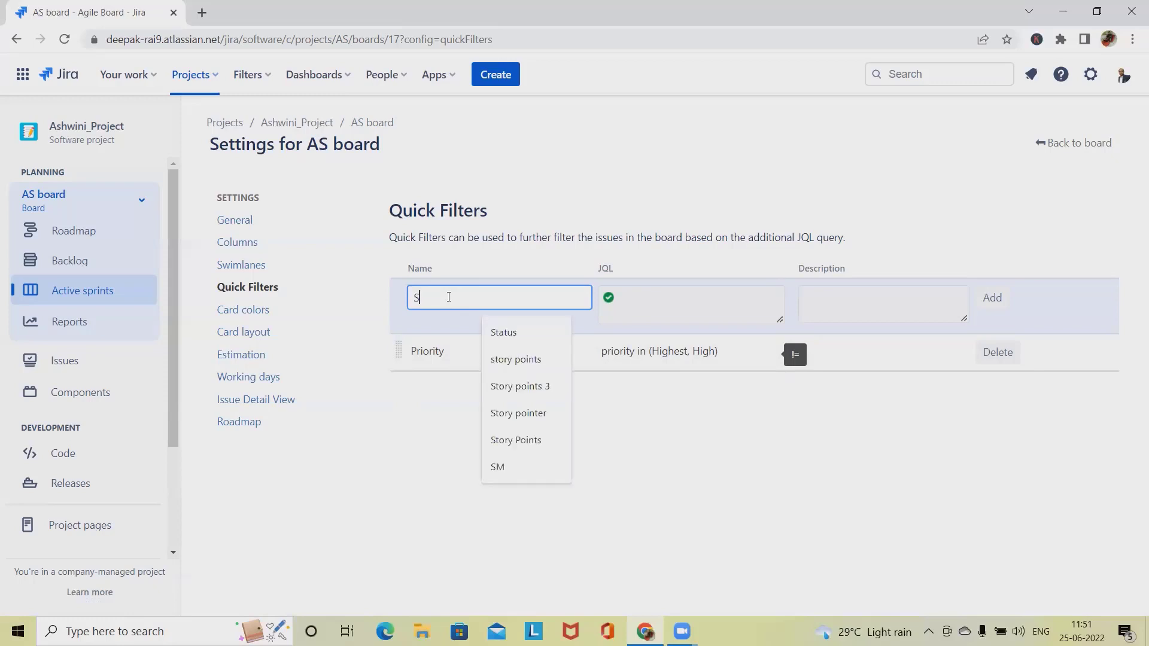
click(551, 362)
click(629, 300)
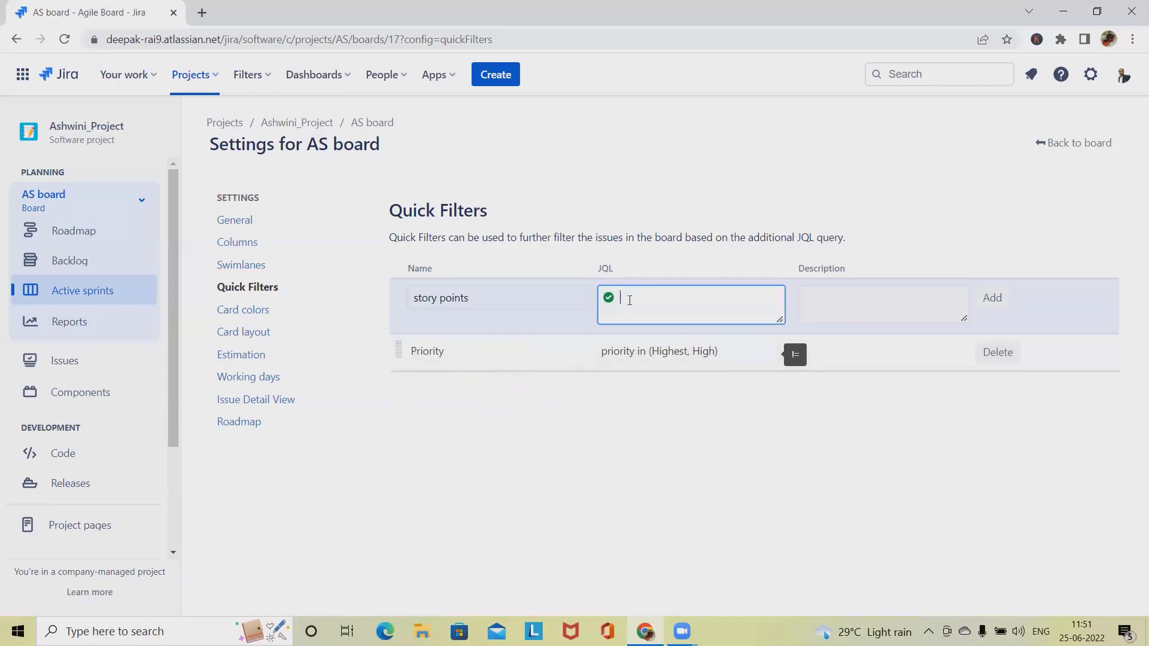
text(st)
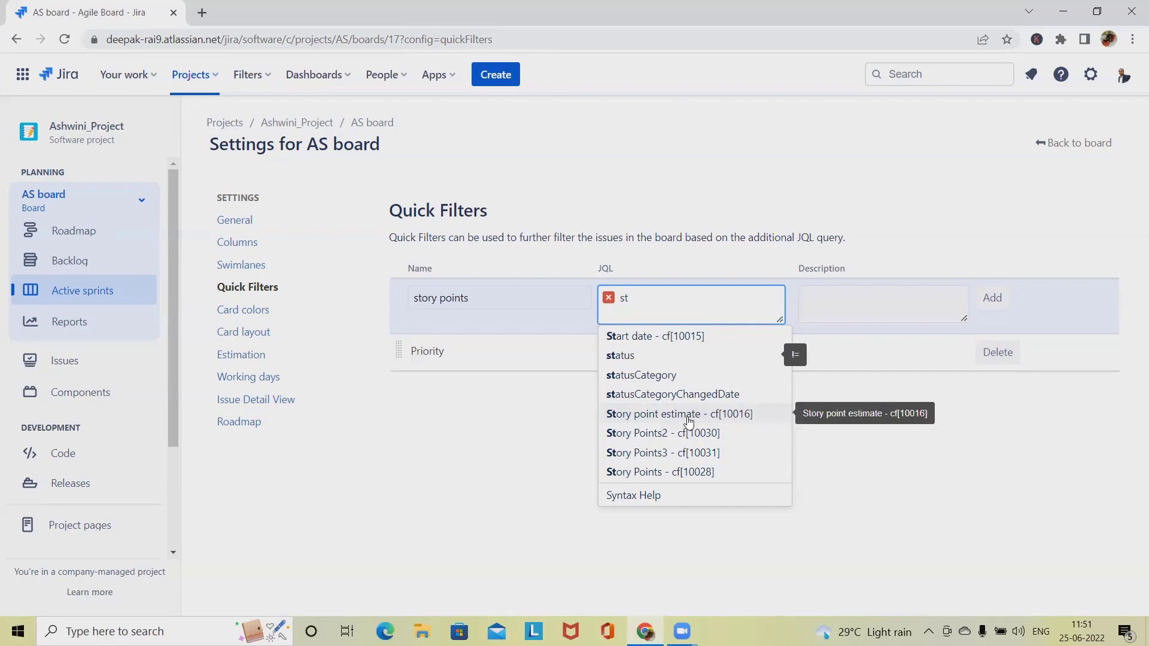
click(654, 472)
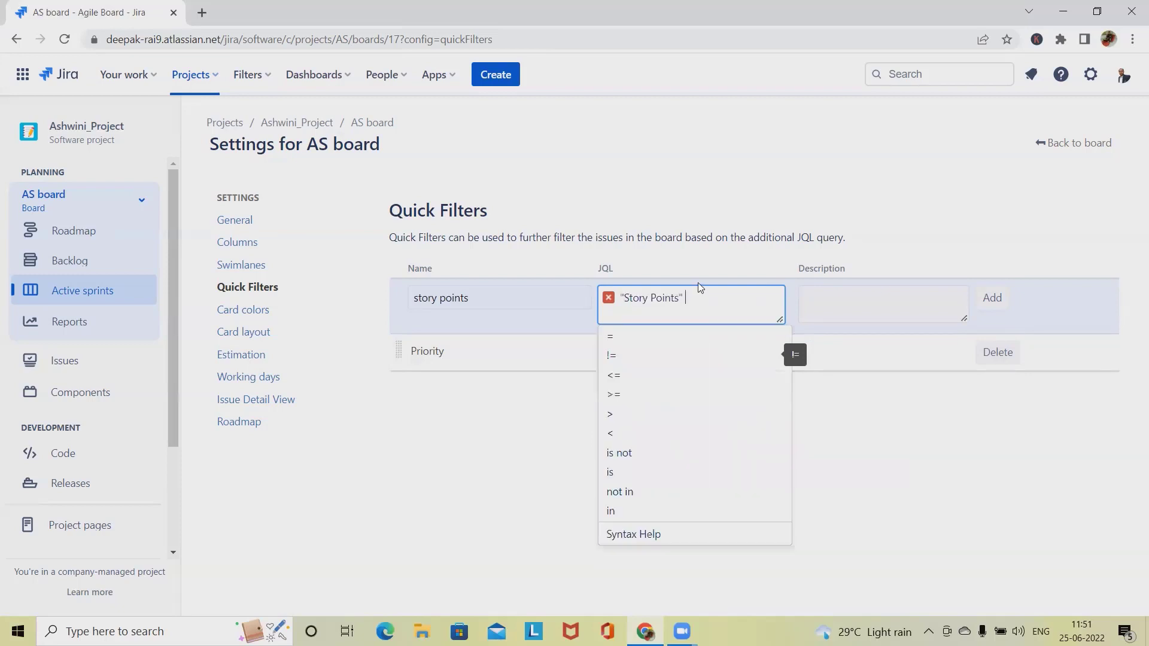
text(= )
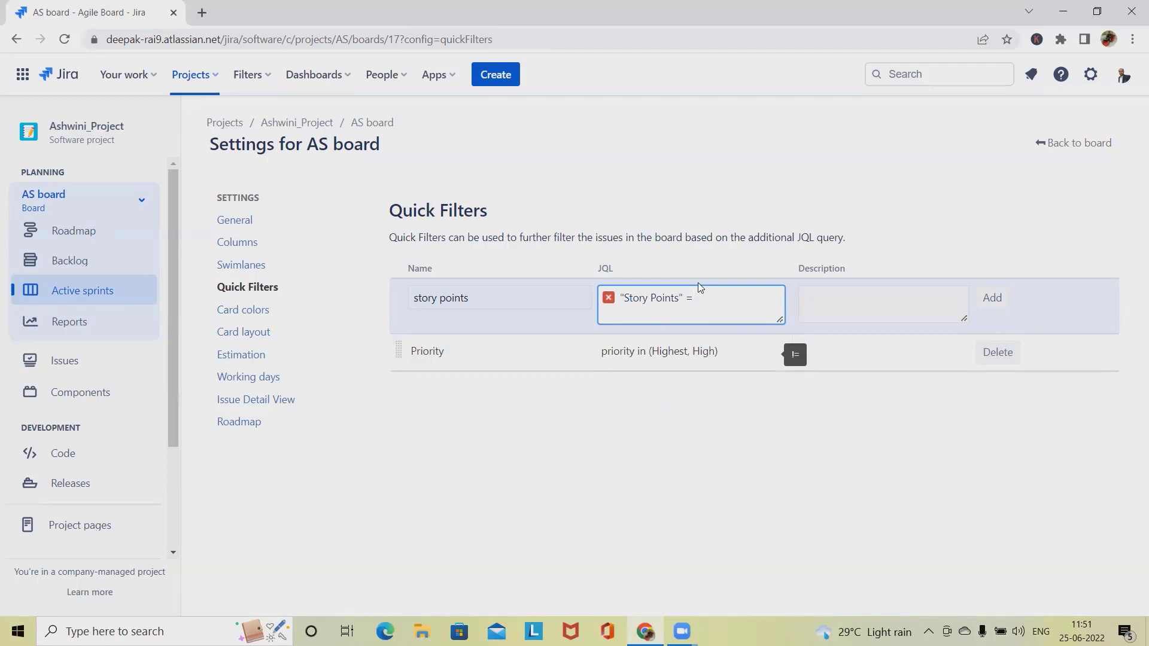
text(3)
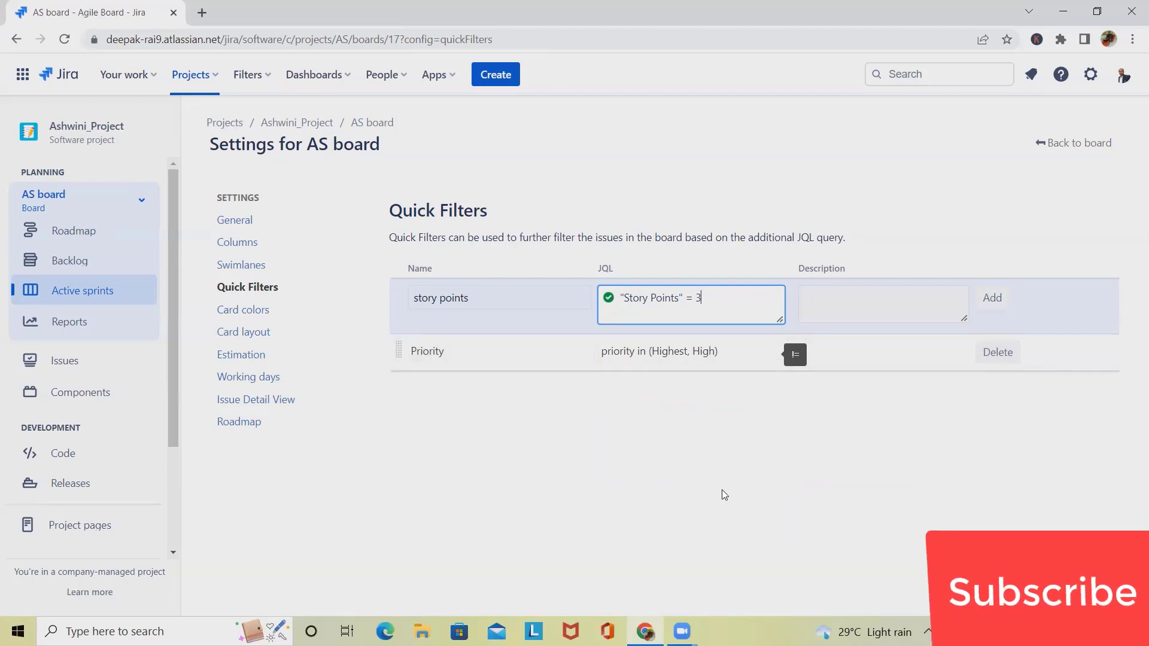
click(997, 298)
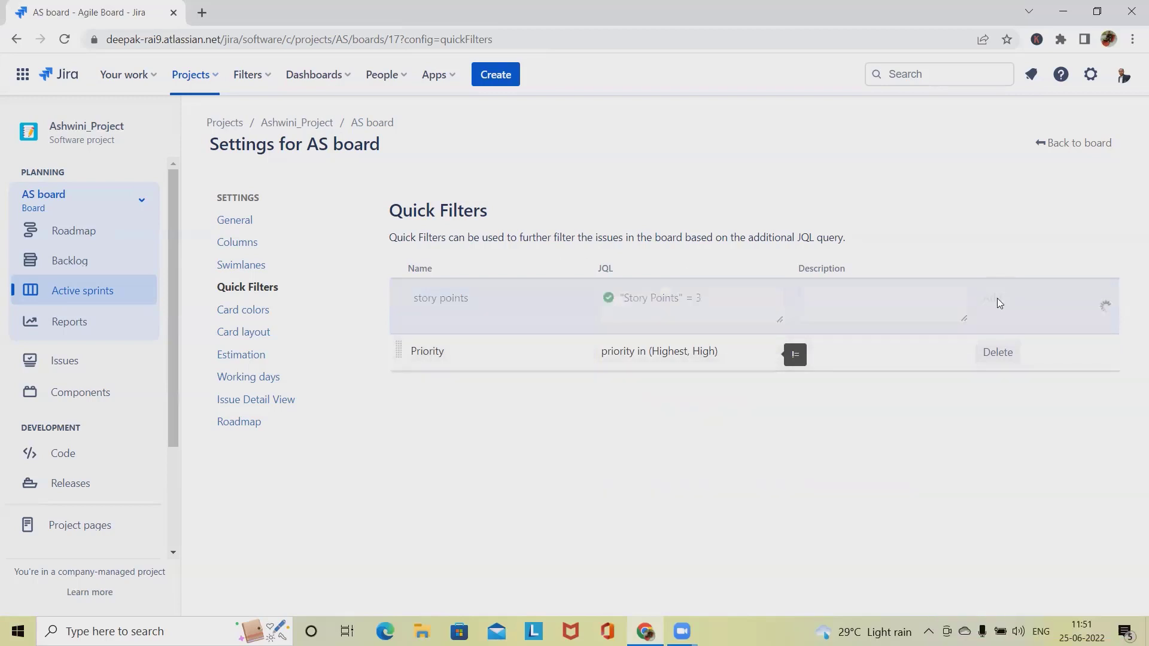
Apply the story points filter on the AS board and confirm Vendor 2 Integration (AS-3) has 3 points
click(1051, 145)
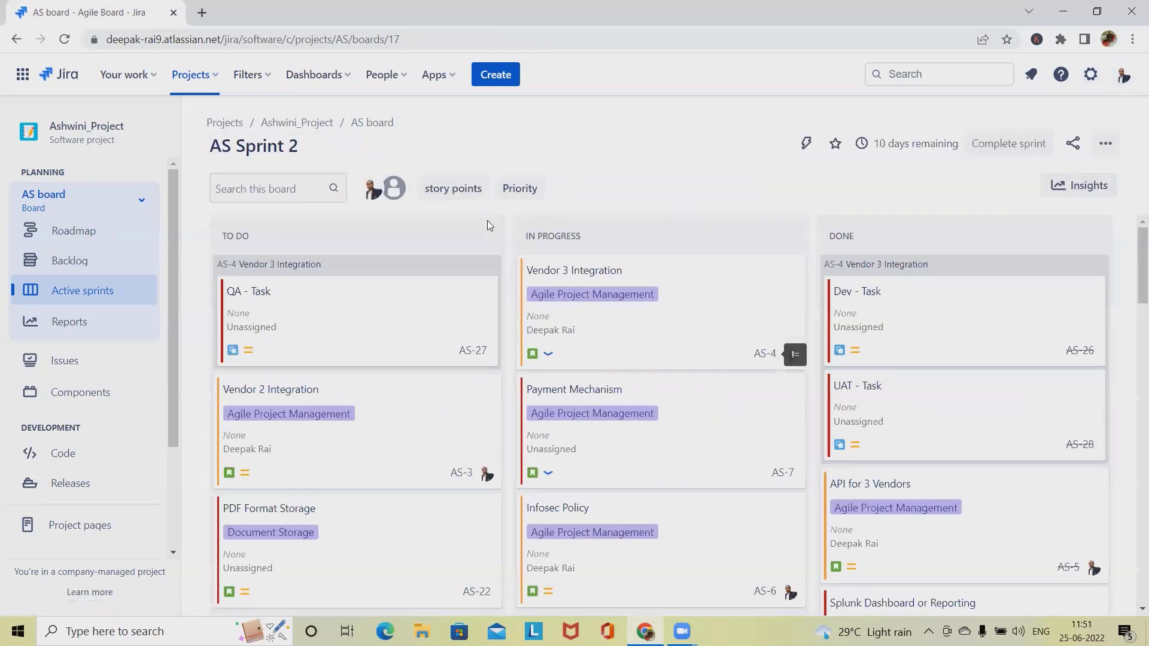
click(454, 190)
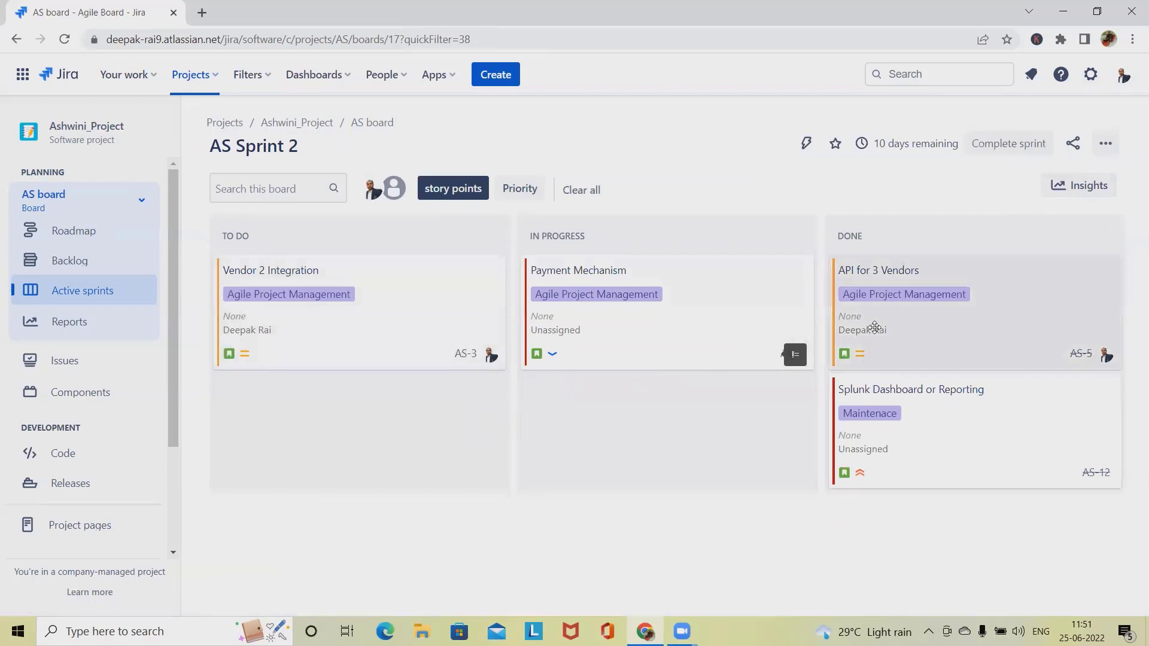
click(432, 275)
scroll(868, 454, down, 1)
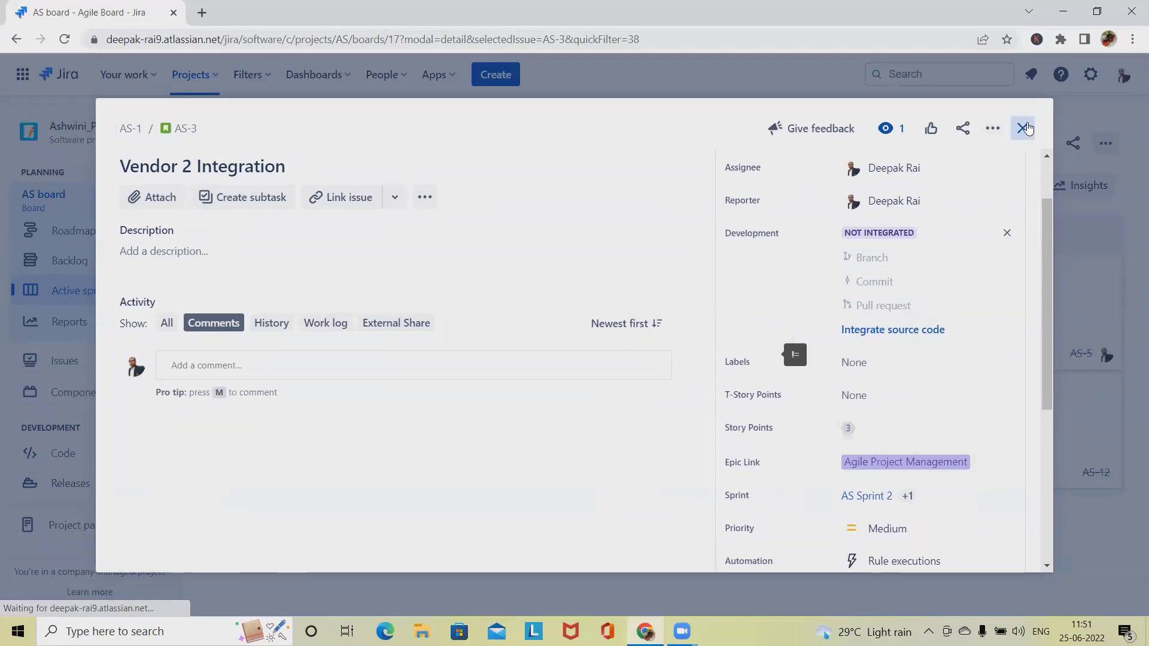
click(1022, 128)
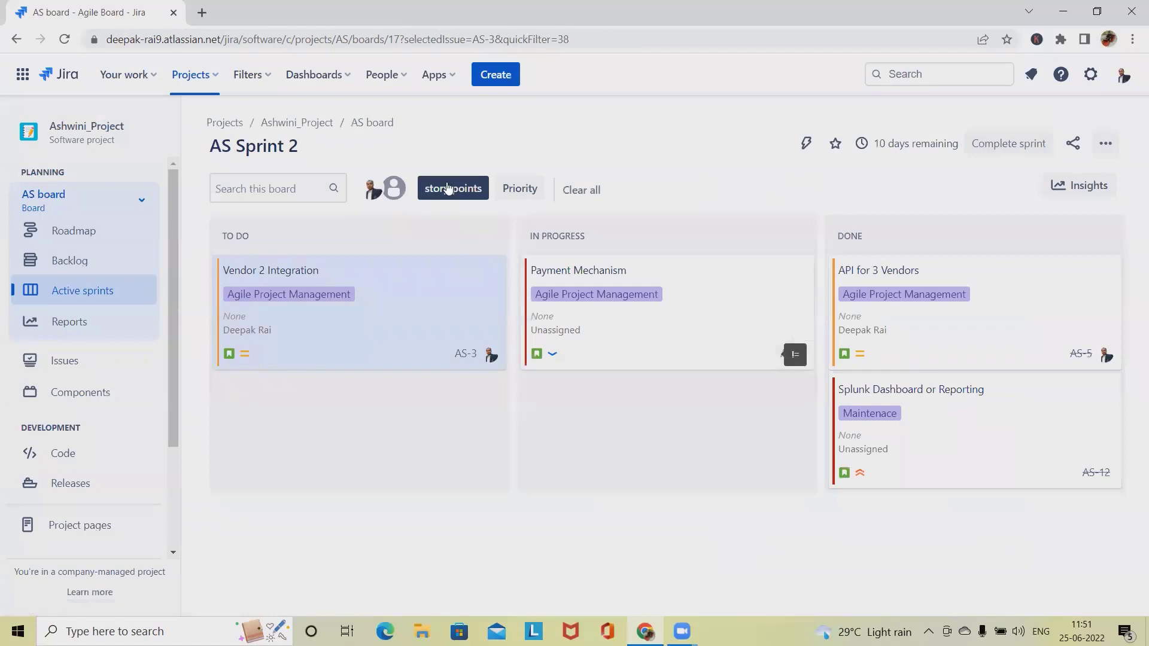